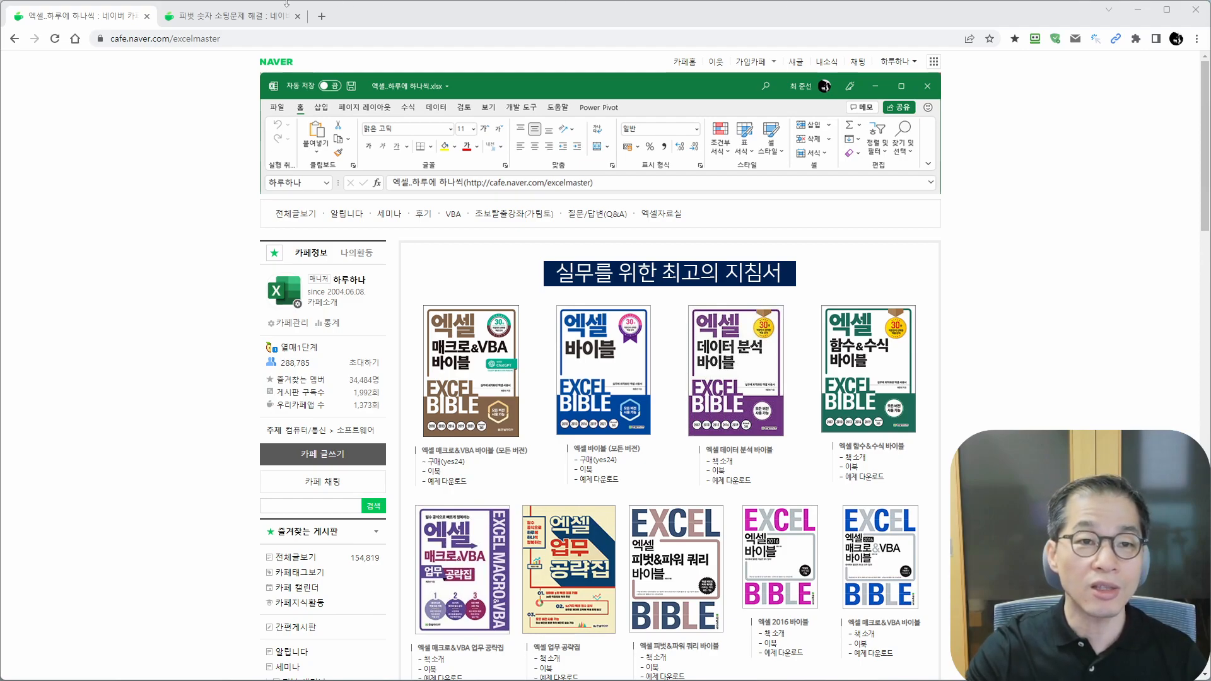
Step: Open the forum post "피벗 숫자 소팅문제 해결" and read the question about sorting pivot table numbers
left_click(261, 14)
scroll(650, 340, "down", 3)
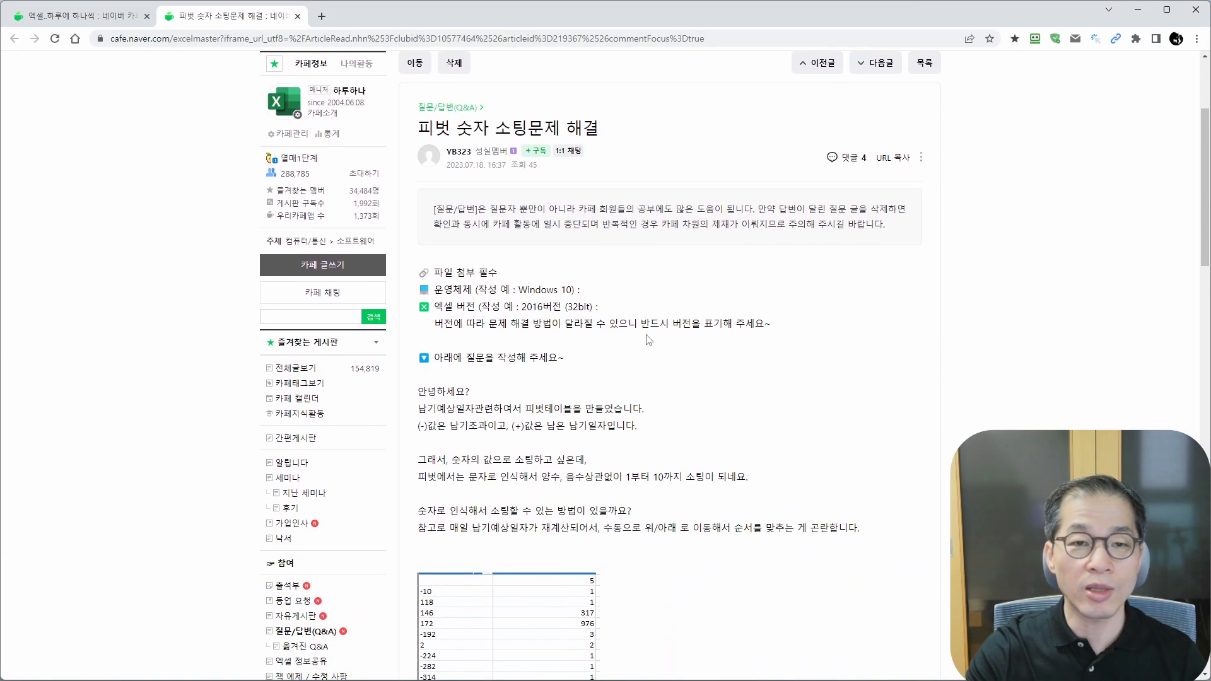
scroll(650, 340, "down", 1)
key("alt+Tab")
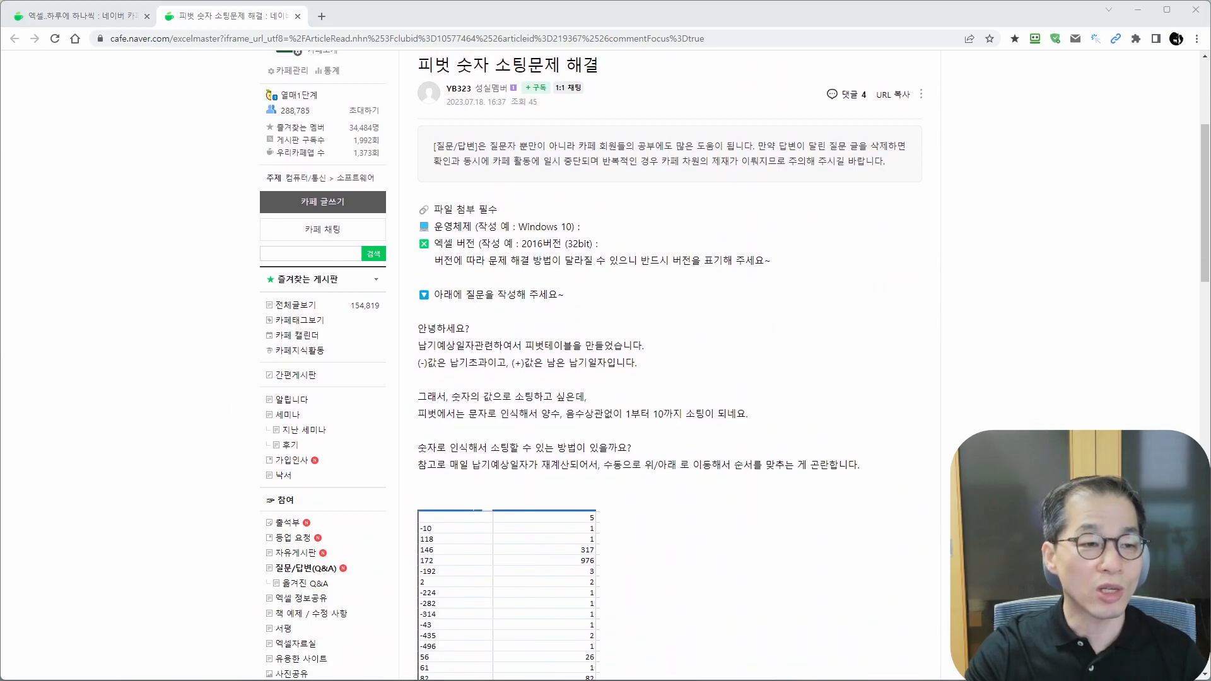
left_click_drag(414, 79, 615, 82)
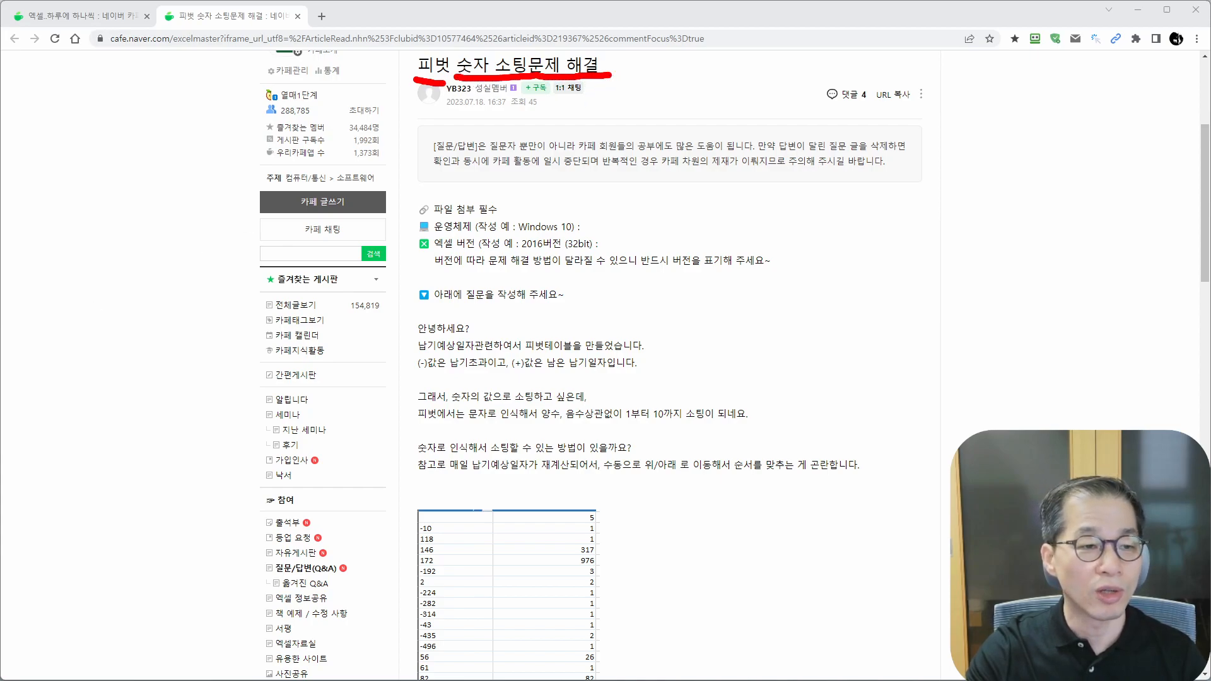
key("Escape")
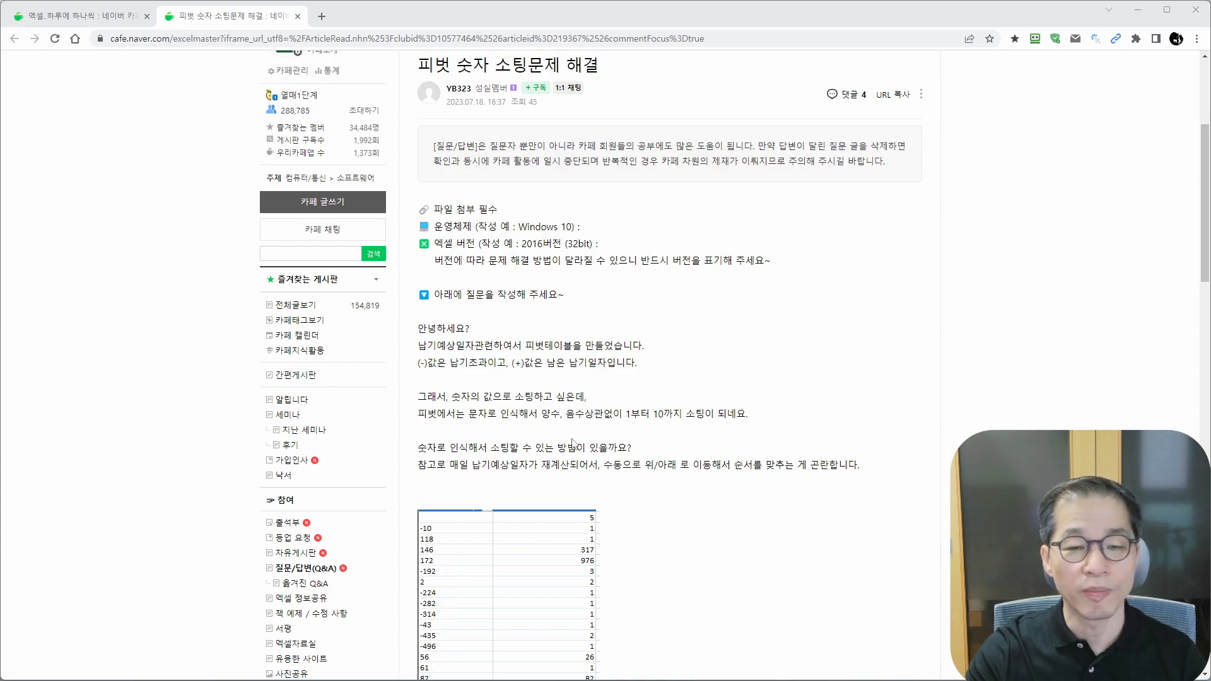
scroll(572, 442, "down", 5)
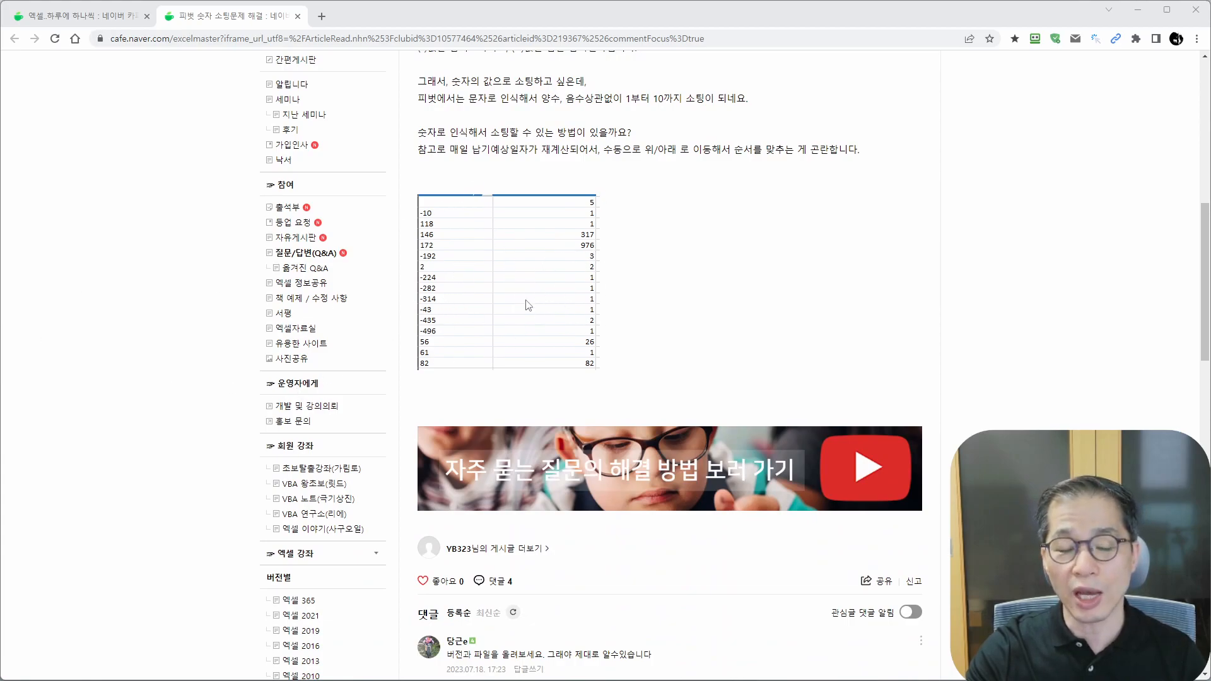
Step: Examine the alignment and order of the row values in the sample pivot table of the post
left_click_drag(491, 181, 493, 377)
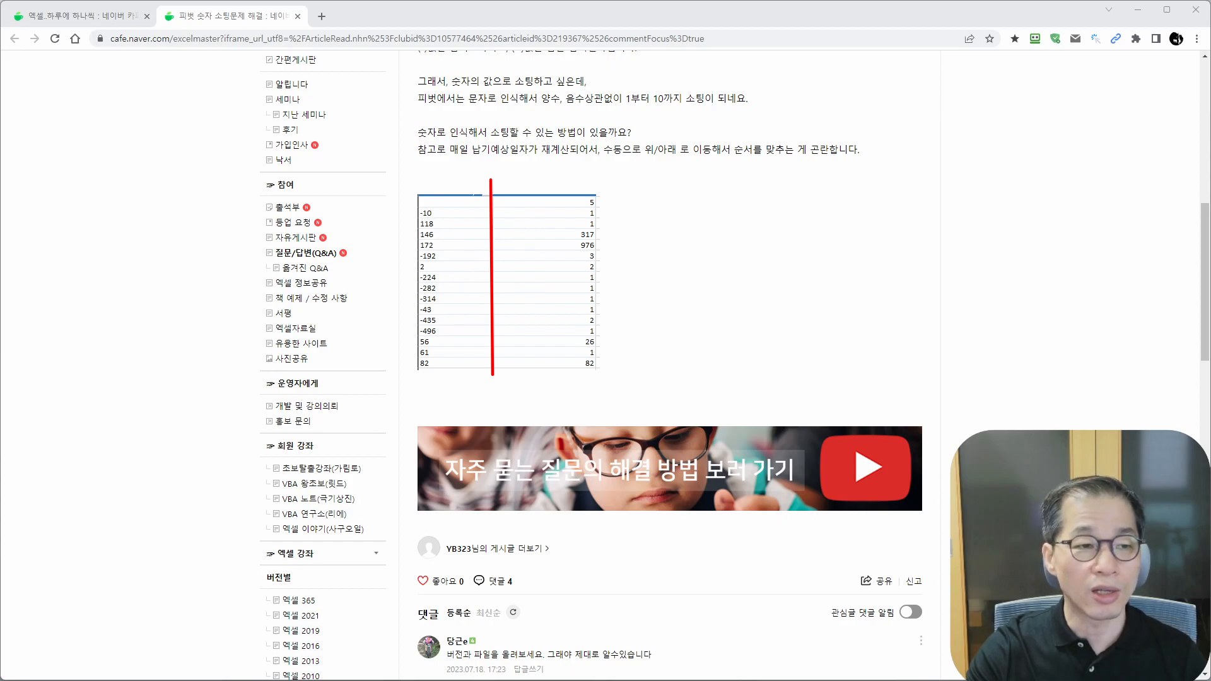
left_click_drag(462, 210, 465, 371)
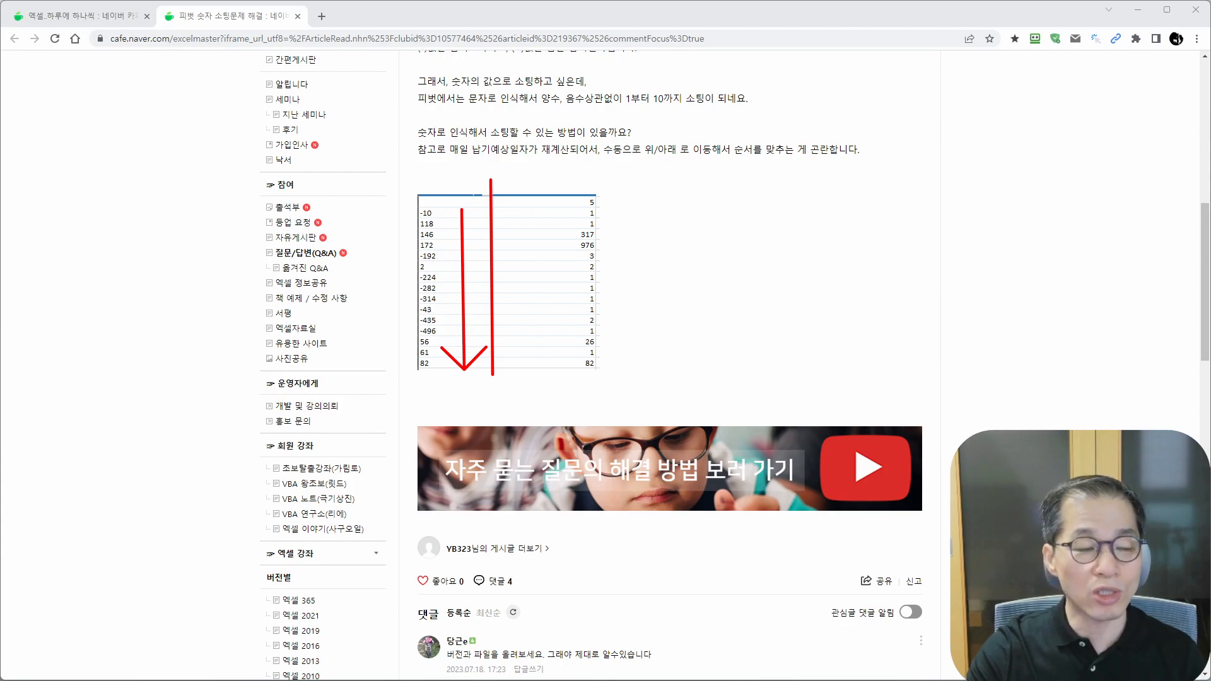
key("e")
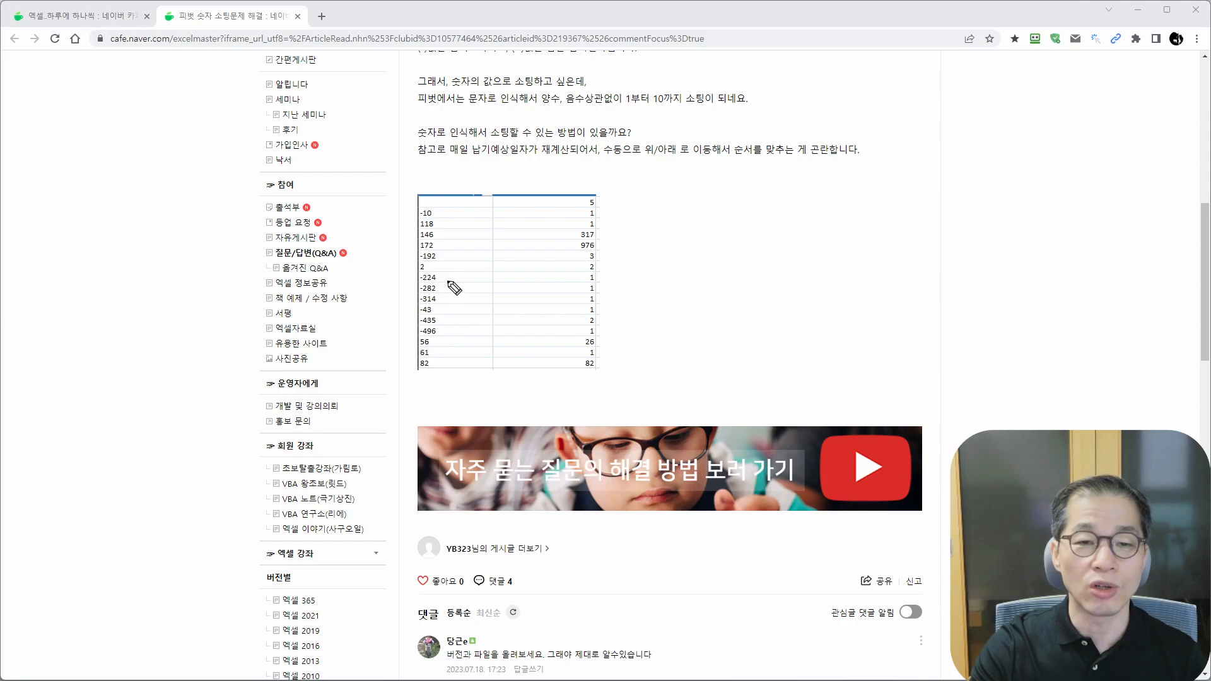
mouse_move(457, 271)
left_mouse_down()
mouse_move(487, 266)
mouse_move(467, 290)
mouse_move(480, 296)
mouse_move(497, 284)
left_mouse_up()
left_click_drag(498, 271, 508, 332)
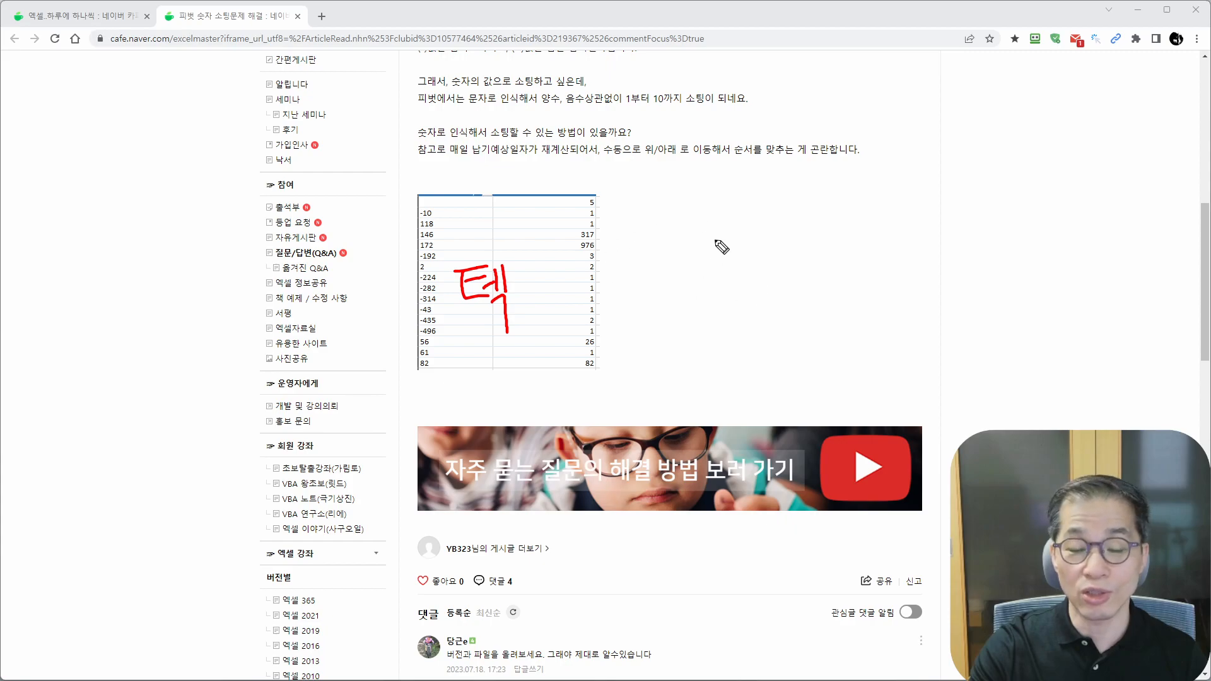
mouse_move(708, 258)
left_mouse_down()
mouse_move(752, 241)
mouse_move(744, 277)
mouse_move(769, 273)
mouse_move(772, 289)
mouse_move(789, 259)
left_mouse_up()
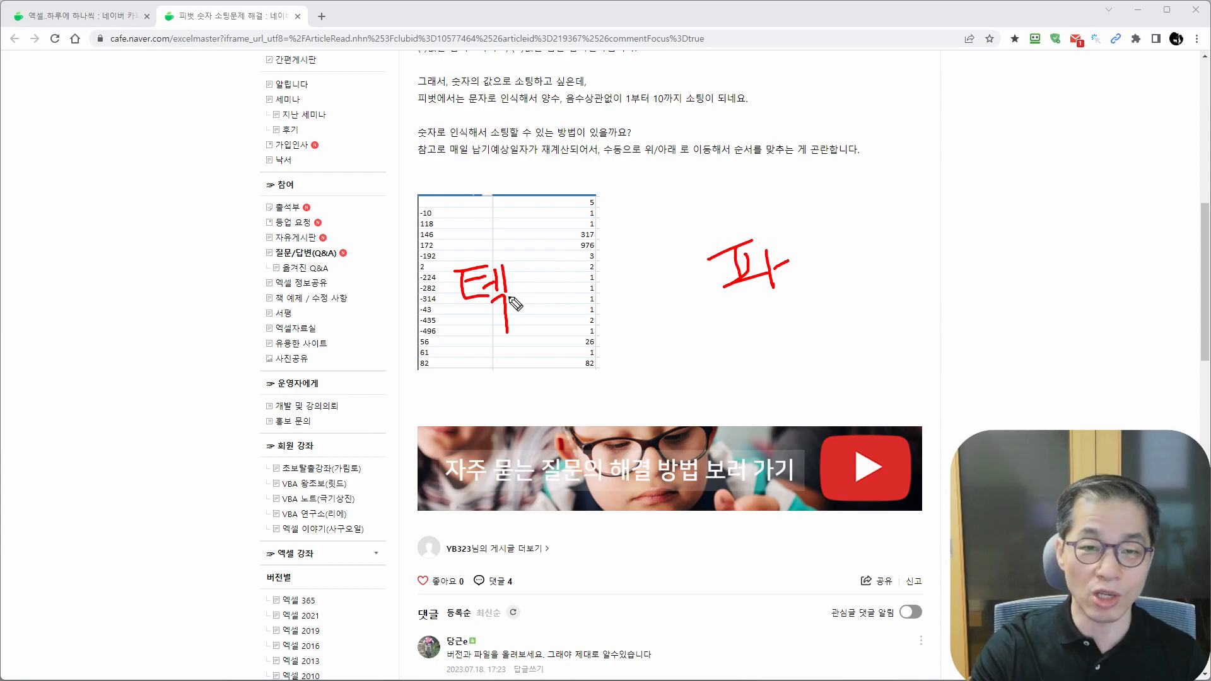
mouse_move(836, 236)
left_mouse_down()
mouse_move(814, 276)
mouse_move(858, 270)
left_mouse_up()
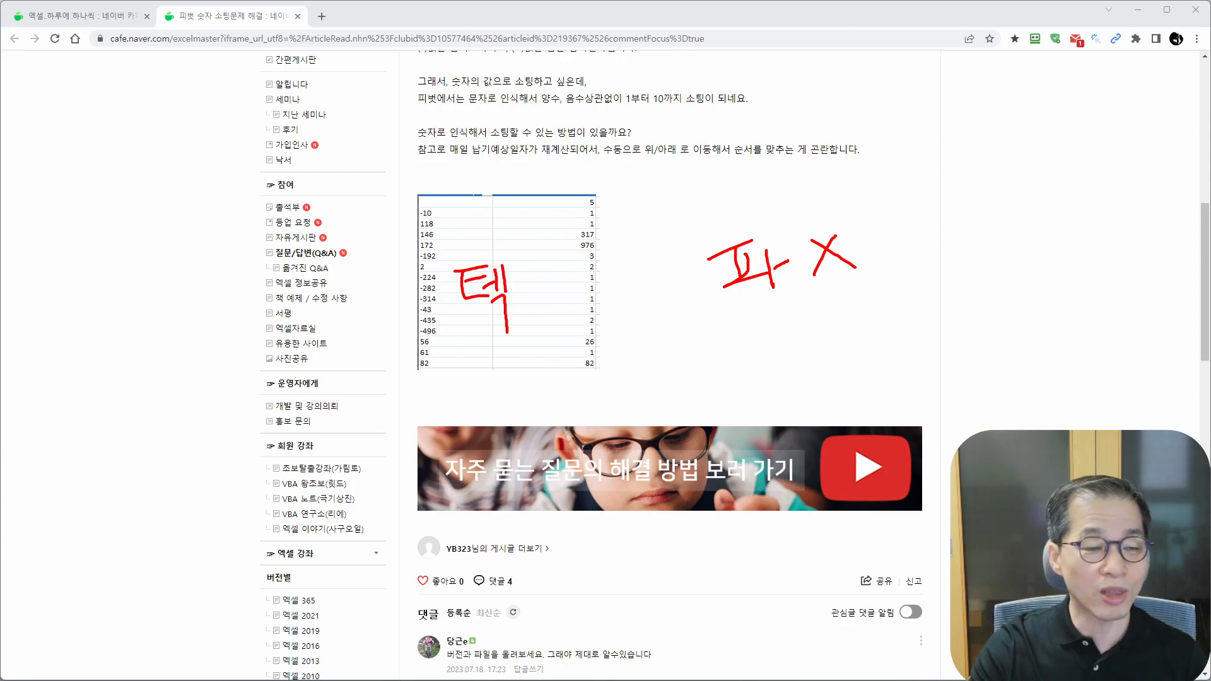
key("Escape")
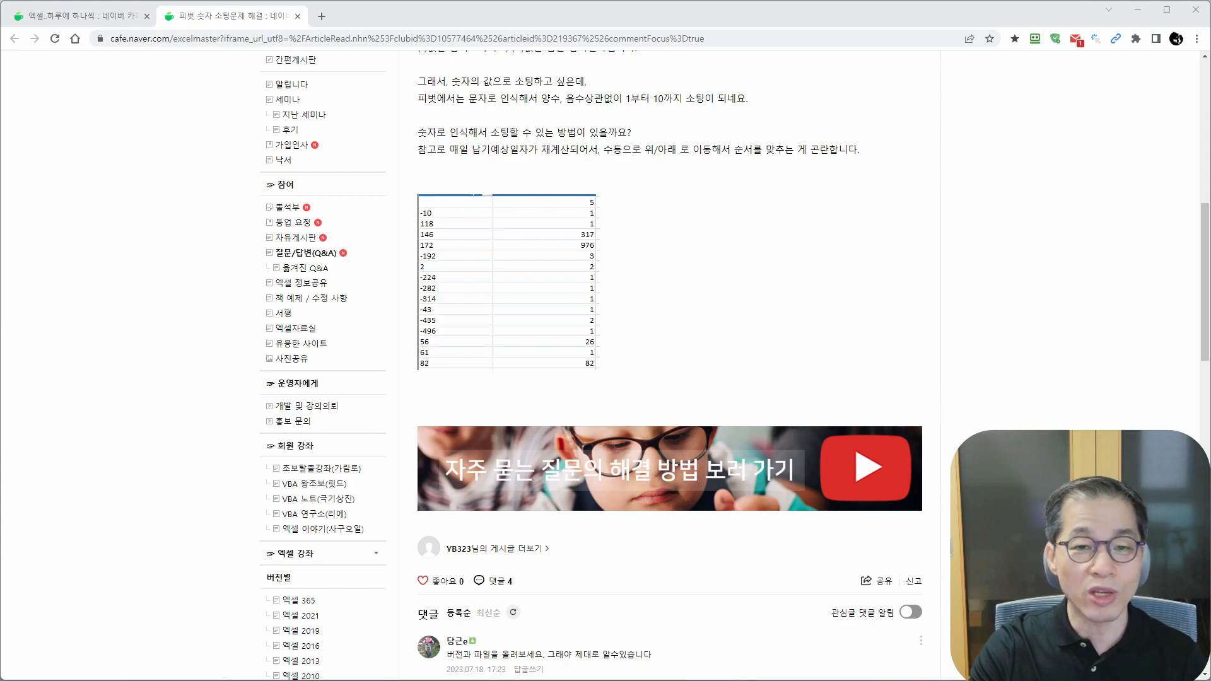
Step: Switch to the Excel workbook and review the data in the 머리글 and 숫자 columns
key("alt+Tab")
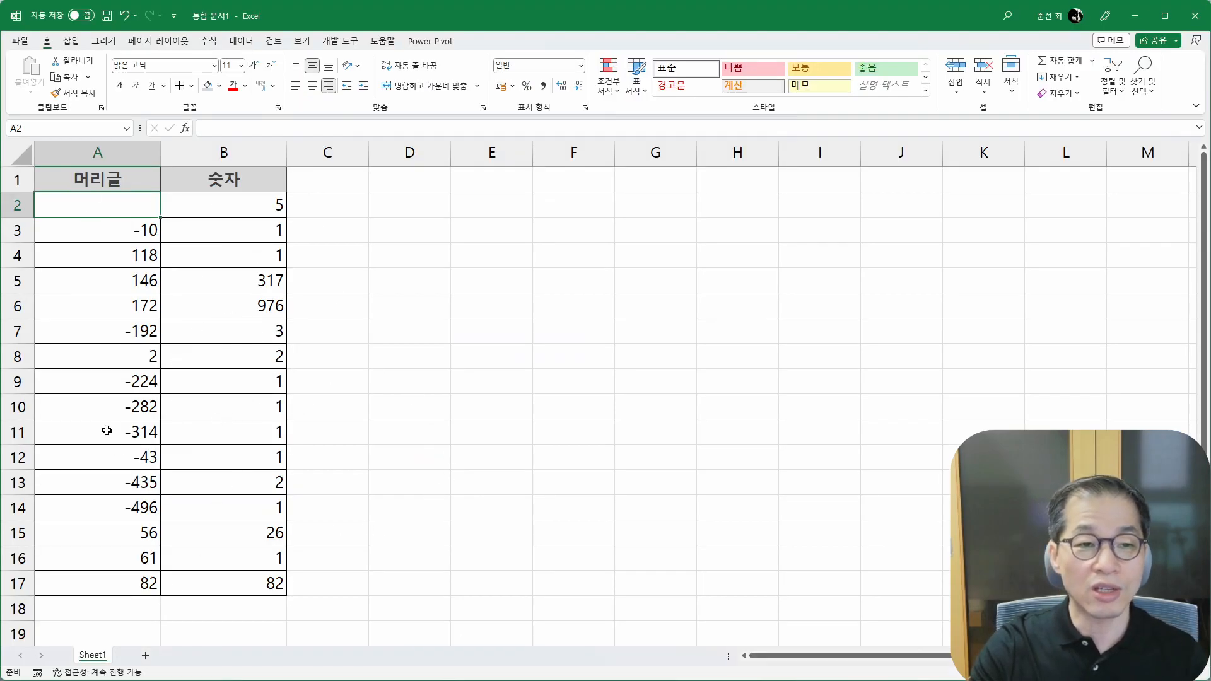
left_click_drag(80, 207, 81, 585)
left_click_drag(281, 204, 263, 581)
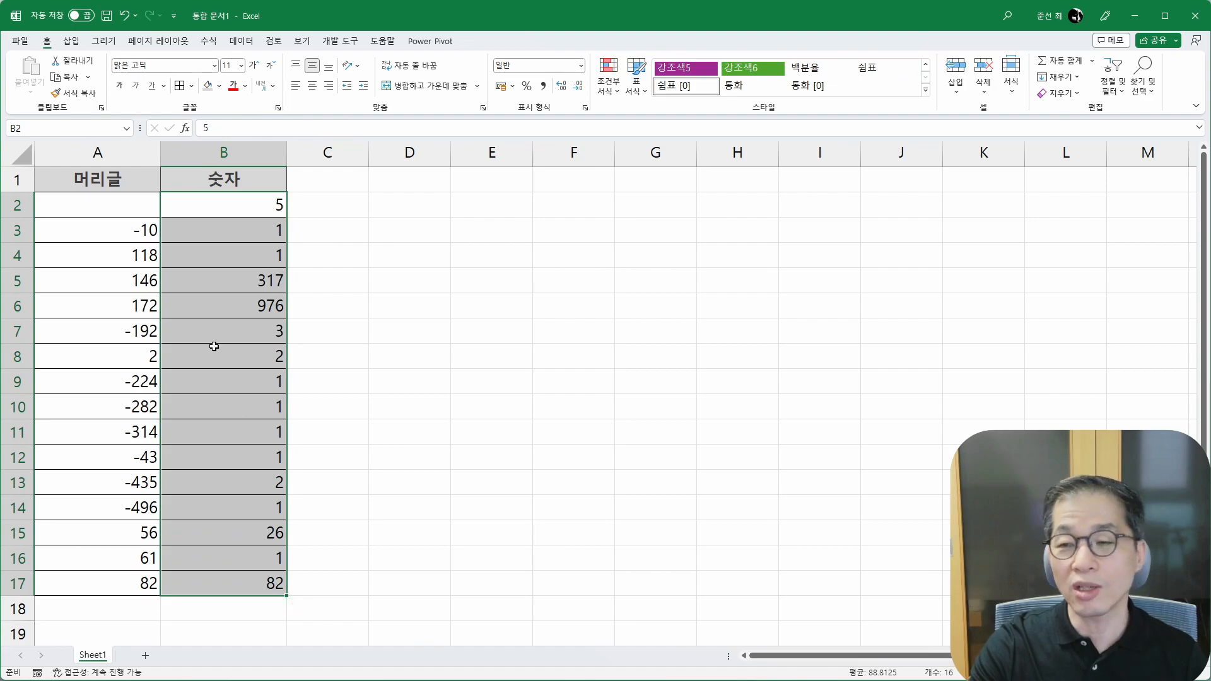
Step: Create a pivot table from A1:B17 at cell E1 of the existing worksheet, with 머리글 as its row field
left_click(198, 265)
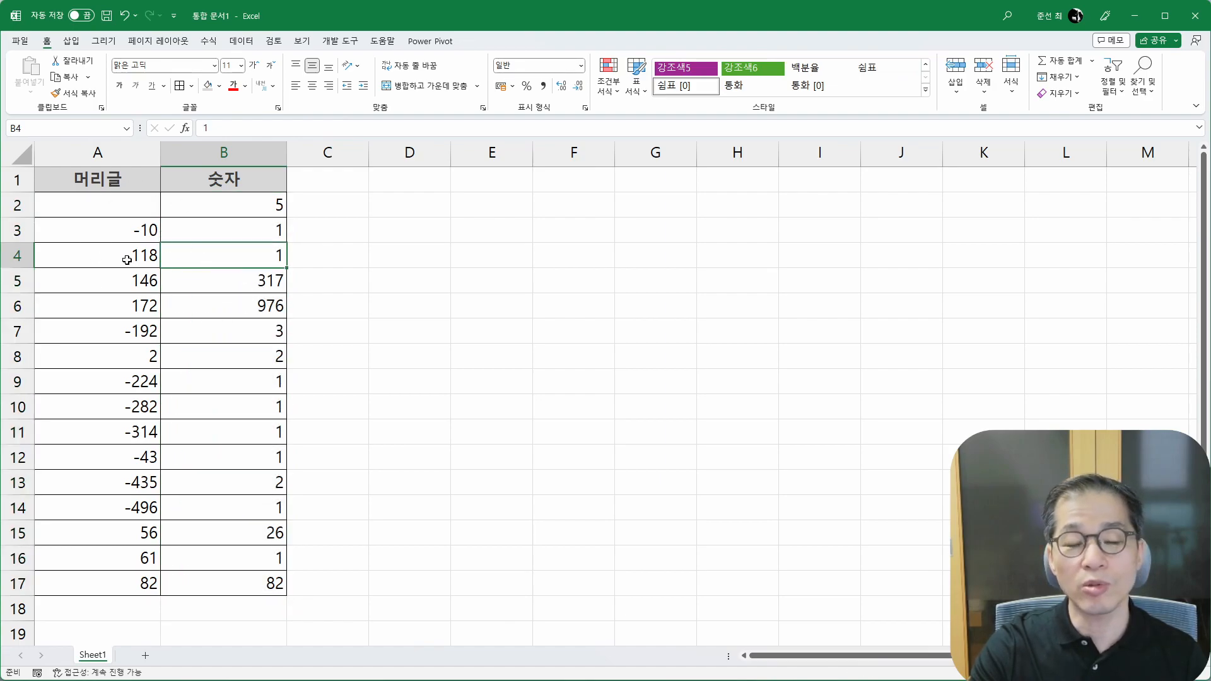
left_click(70, 42)
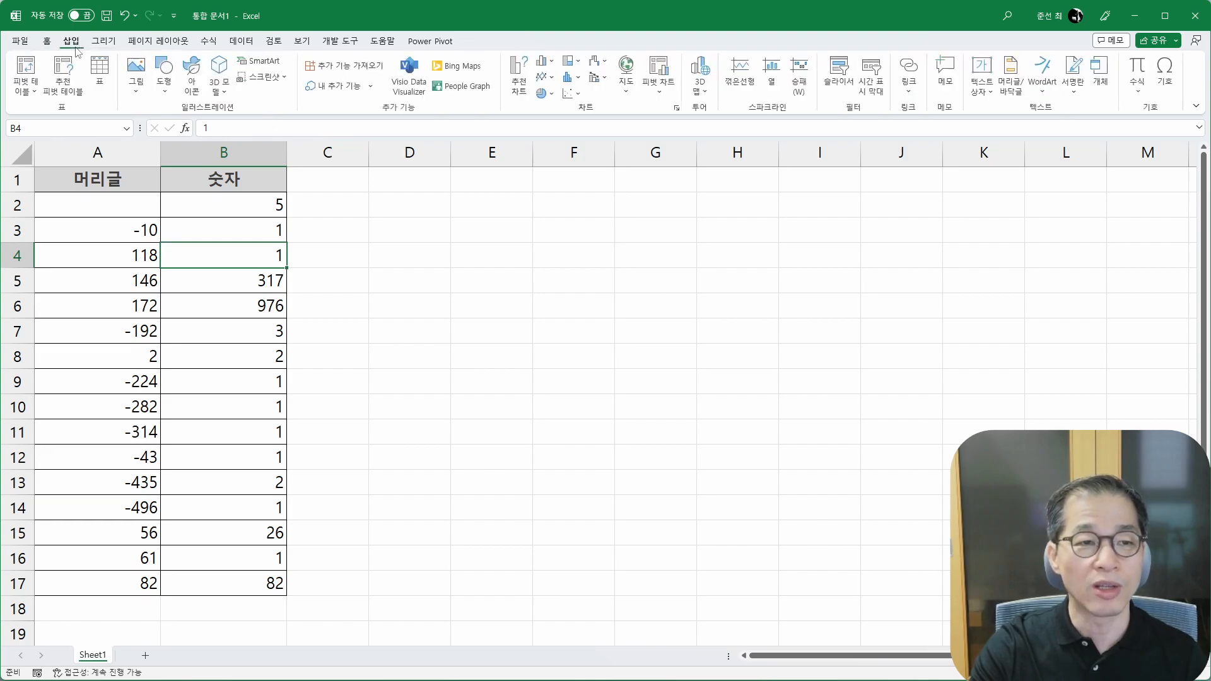
left_click(36, 64)
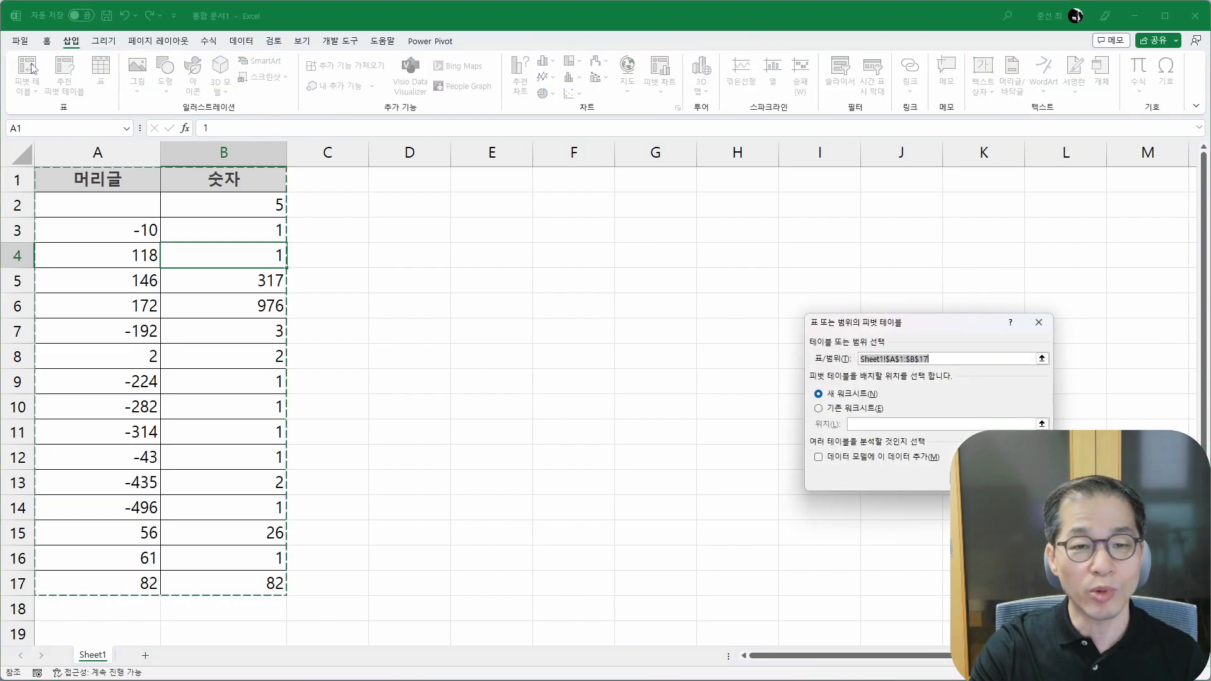
left_click(853, 410)
left_click(474, 181)
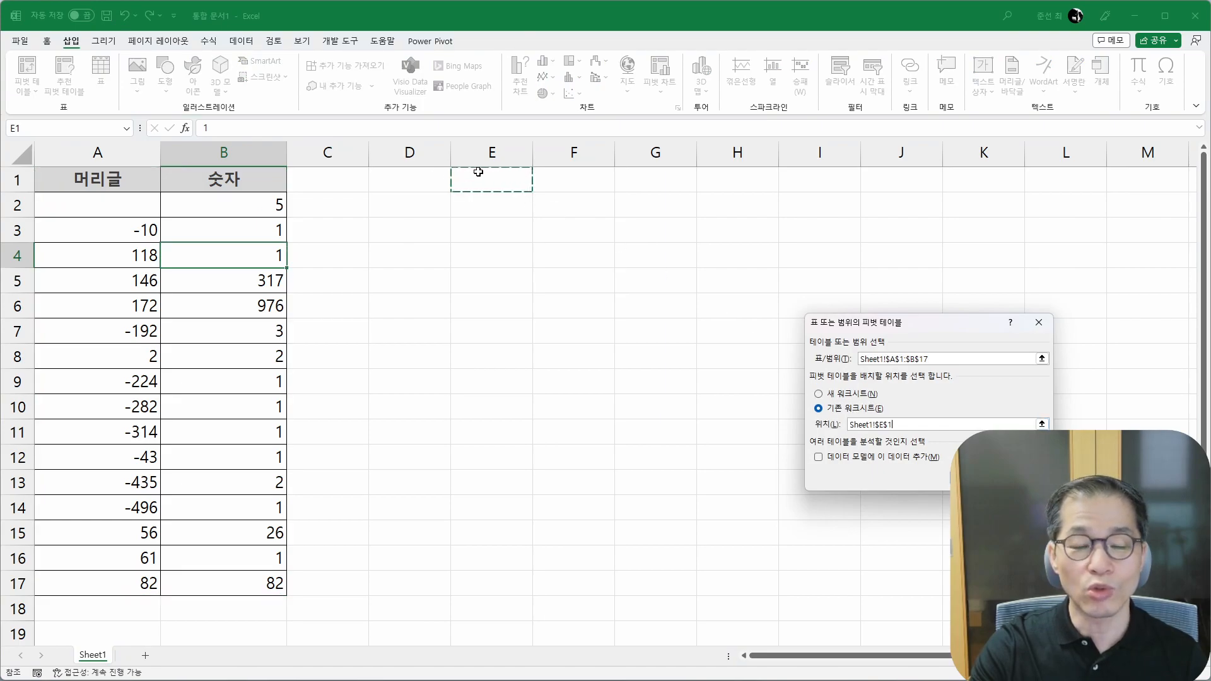
left_click(975, 478)
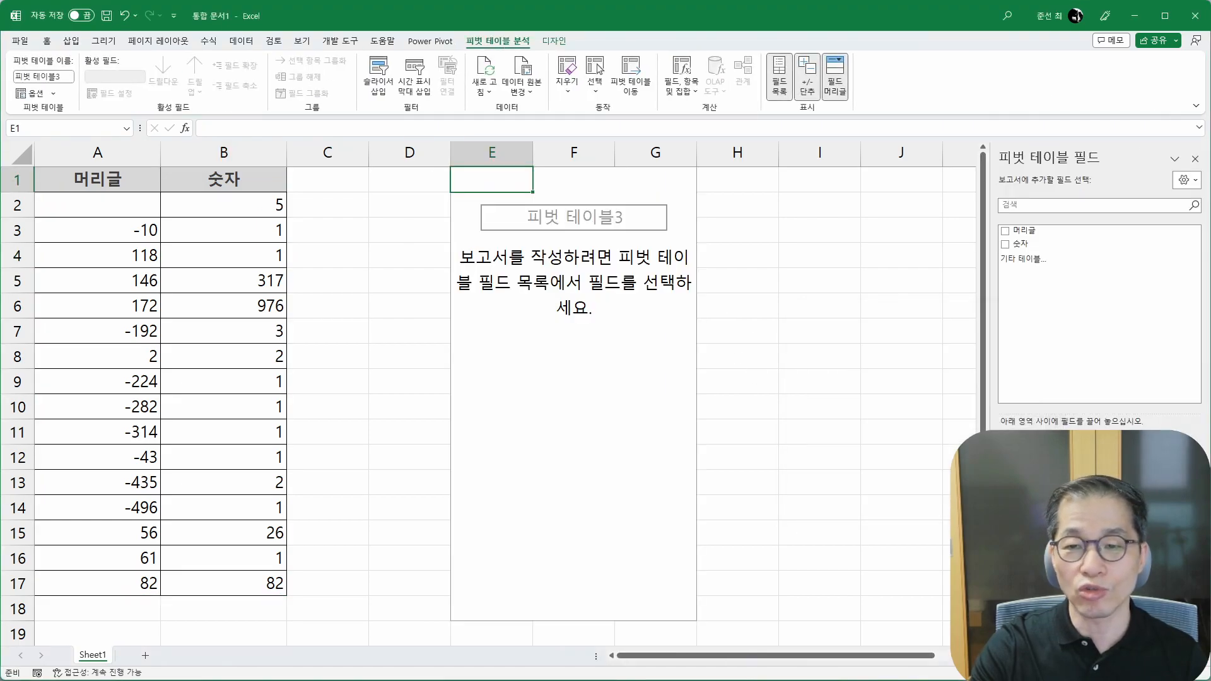
left_click(1006, 230)
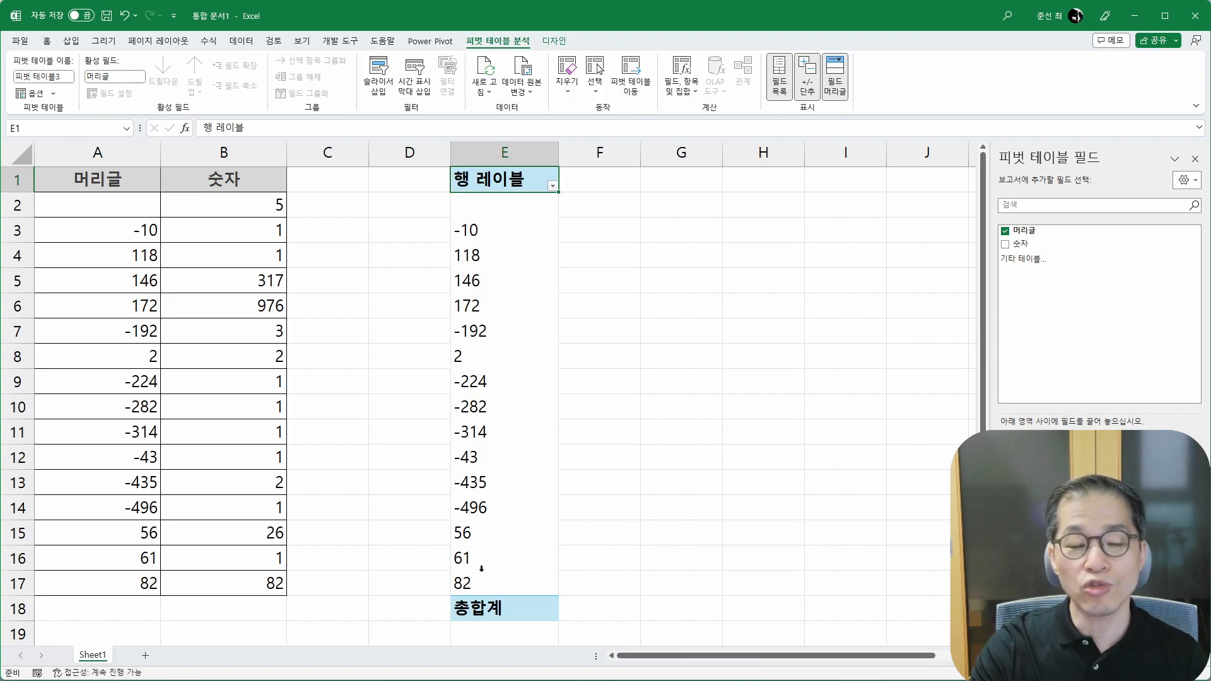
Step: Remove the right alignment from the 머리글 values in A2:A17
left_click(125, 196)
left_click_drag(125, 197, 123, 587)
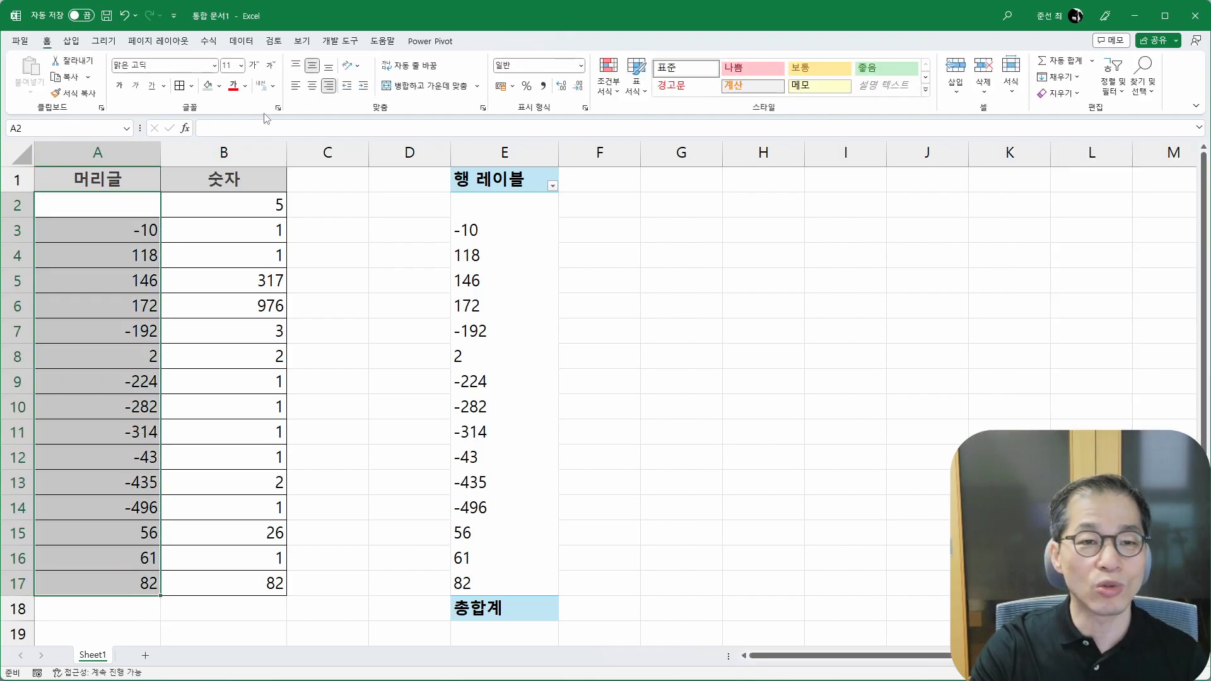
left_click(331, 89)
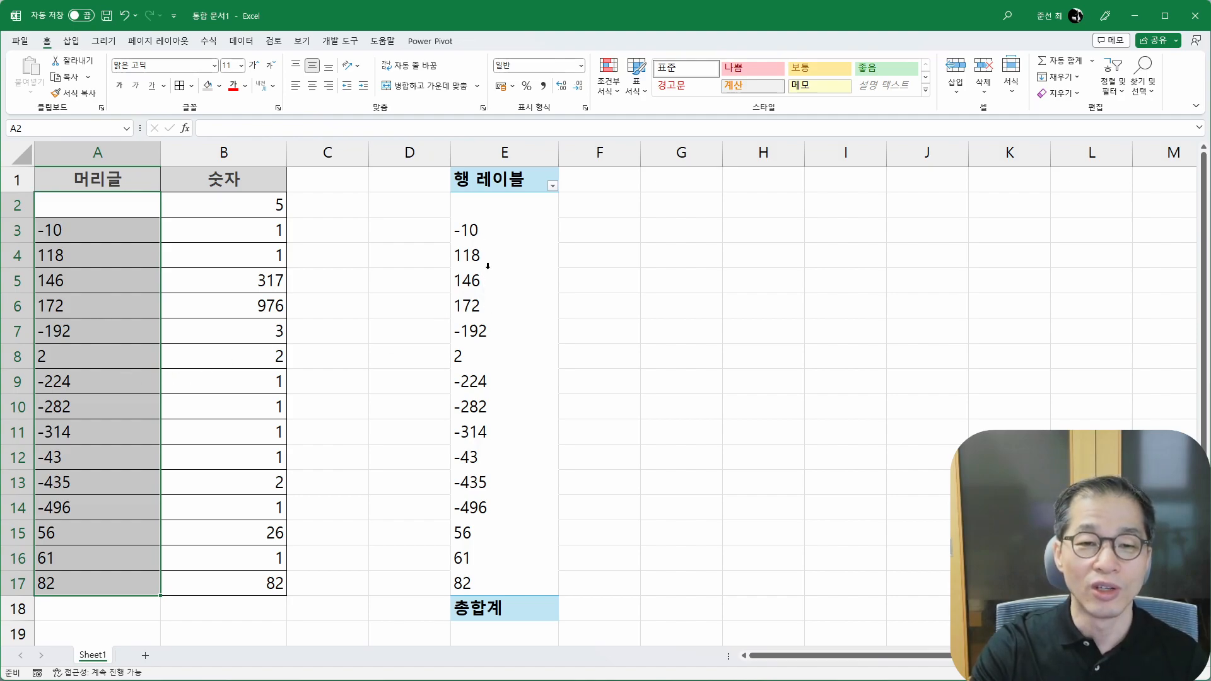
Step: Compare the pivot table's row labels with the 머리글 values, and delete columns D to F containing the pivot table
left_click(495, 281)
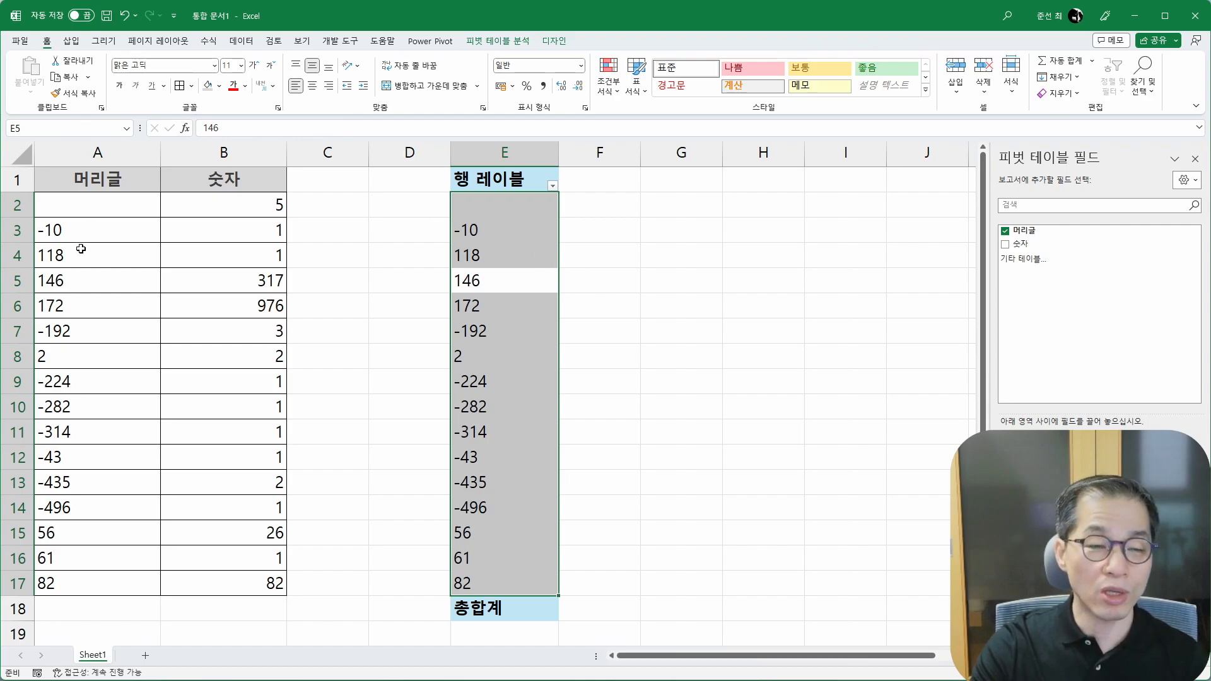
left_click_drag(89, 203, 90, 575)
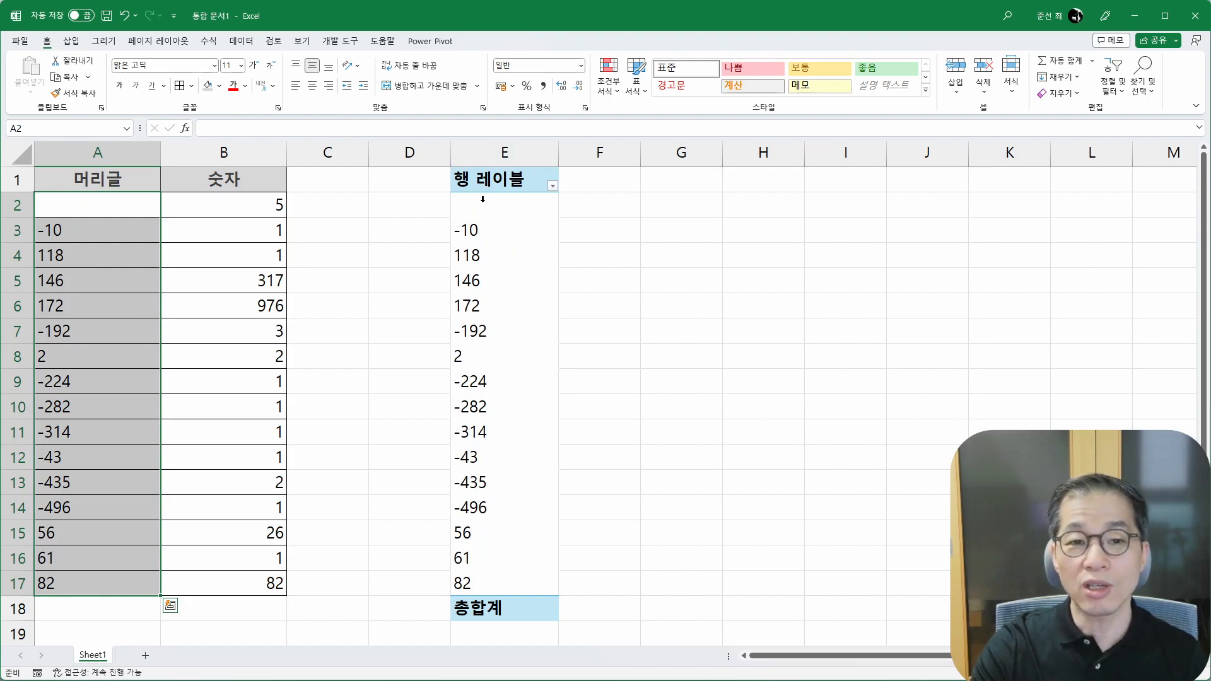
left_click_drag(416, 153, 622, 154)
right_click(595, 203)
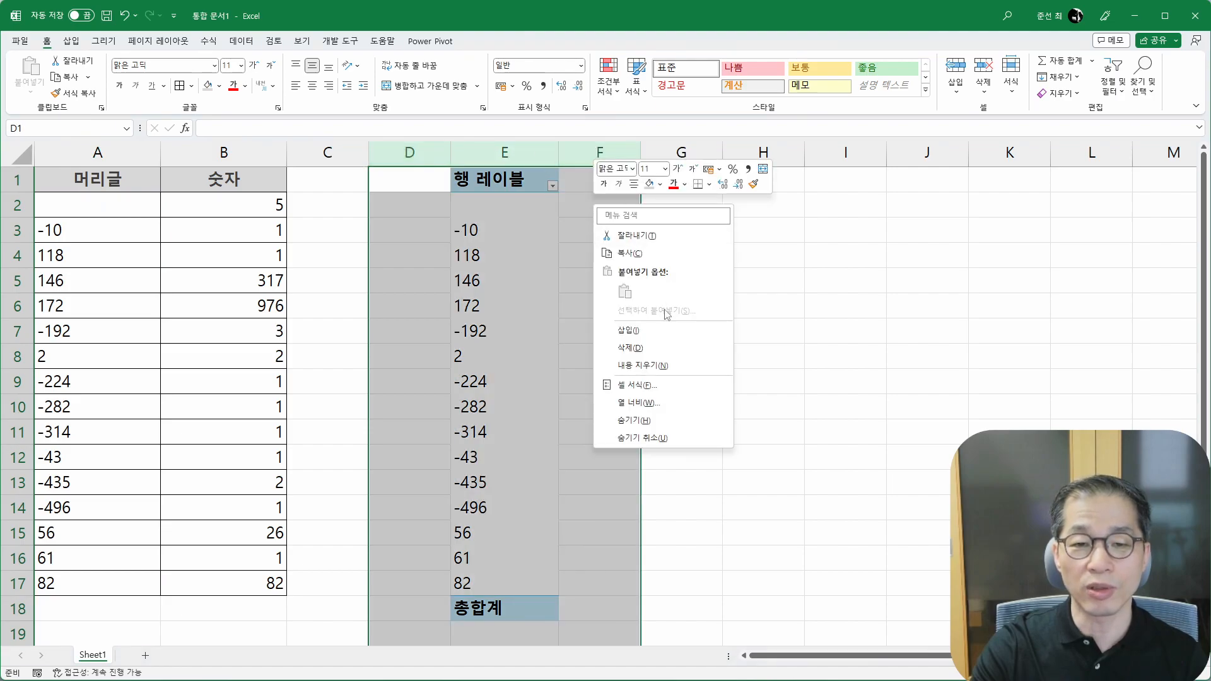
left_click(631, 348)
Step: Load the range A1:B17 into Power Query as a table with headers
left_click(88, 235)
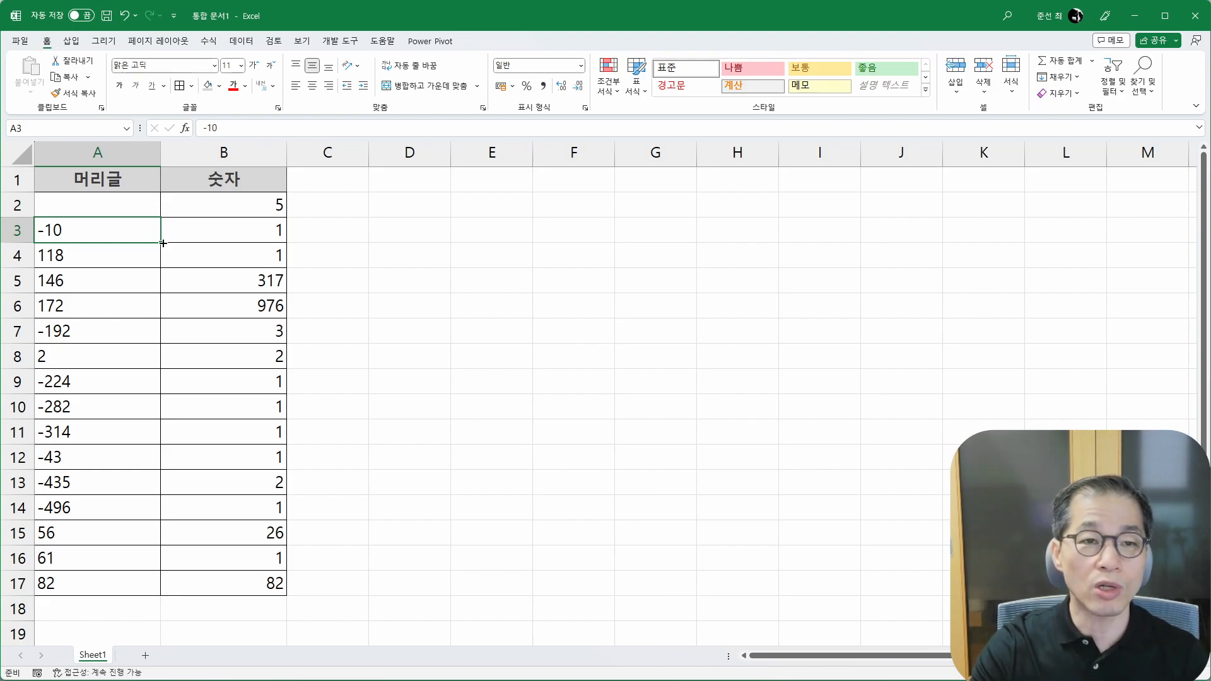
left_click(243, 42)
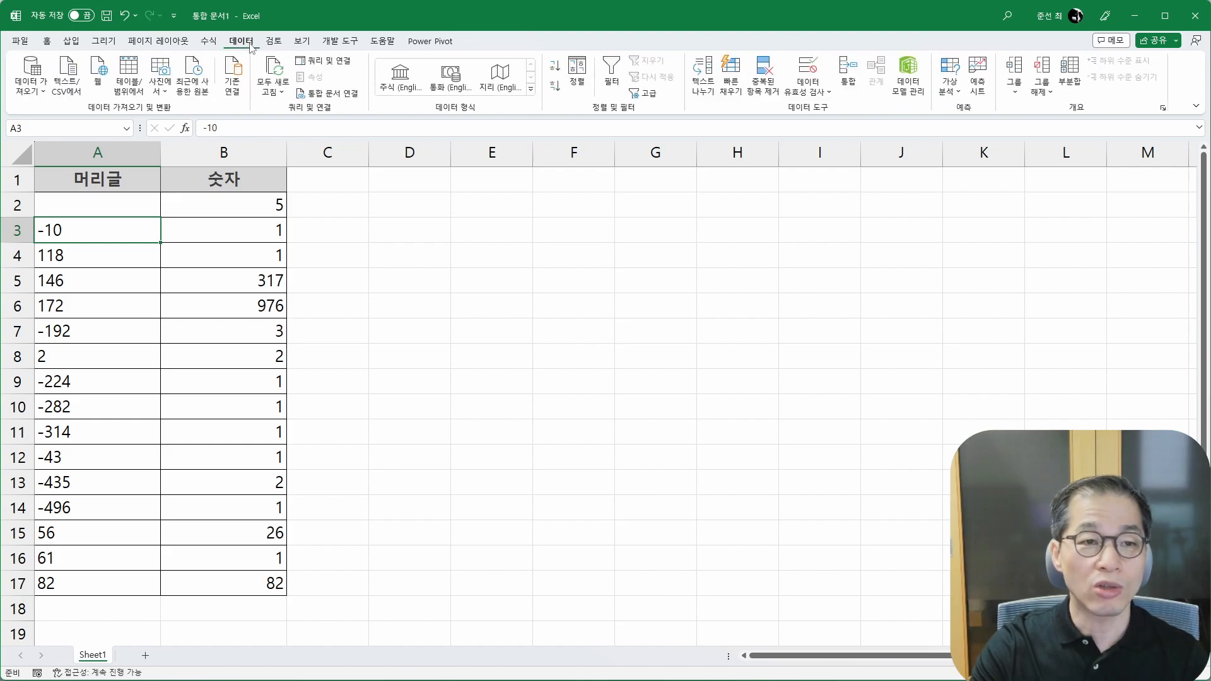
left_click(126, 87)
left_click_drag(902, 368, 414, 201)
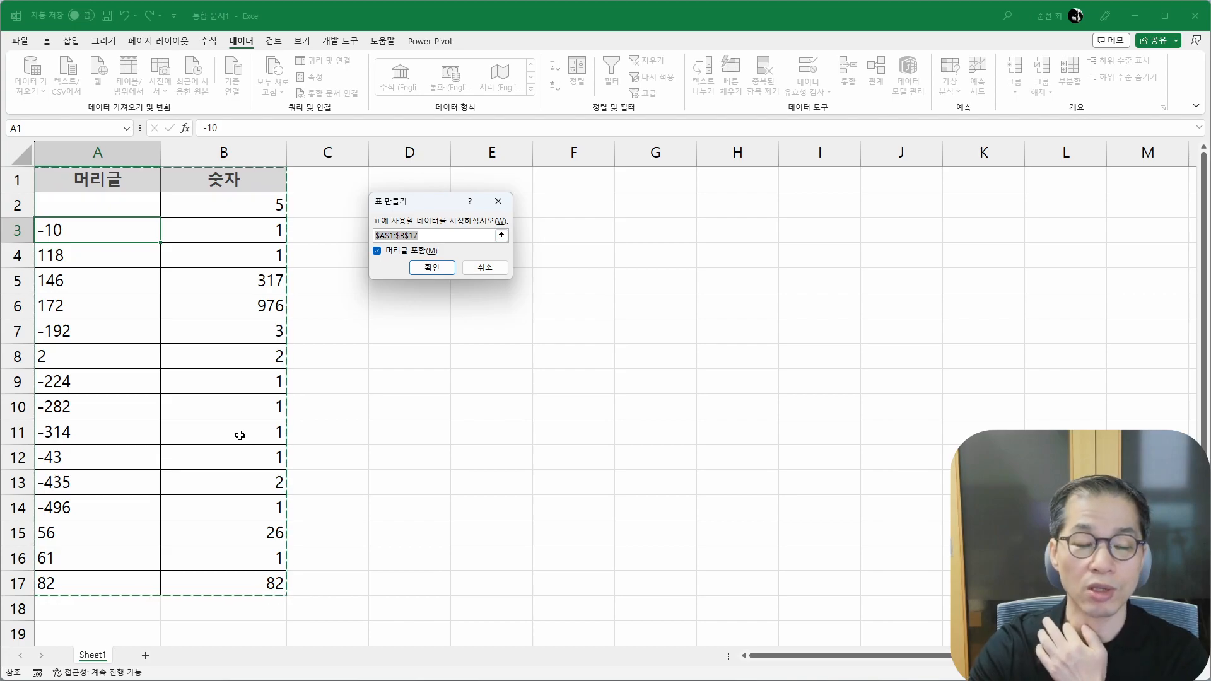
left_click(440, 269)
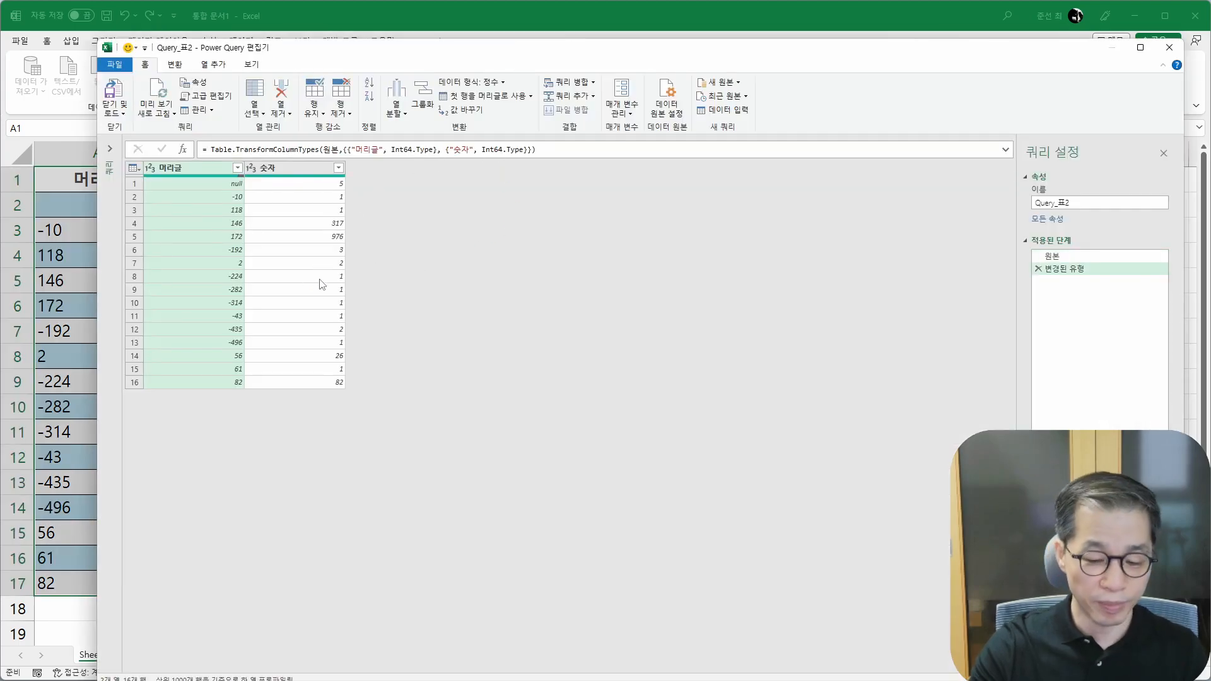
Step: Examine the data type of the 머리글 column and the 변경된 유형 step in the enlarged query editor
key("ctrl+shift+plus")
key("ctrl+shift+plus")
key("ctrl+shift+plus")
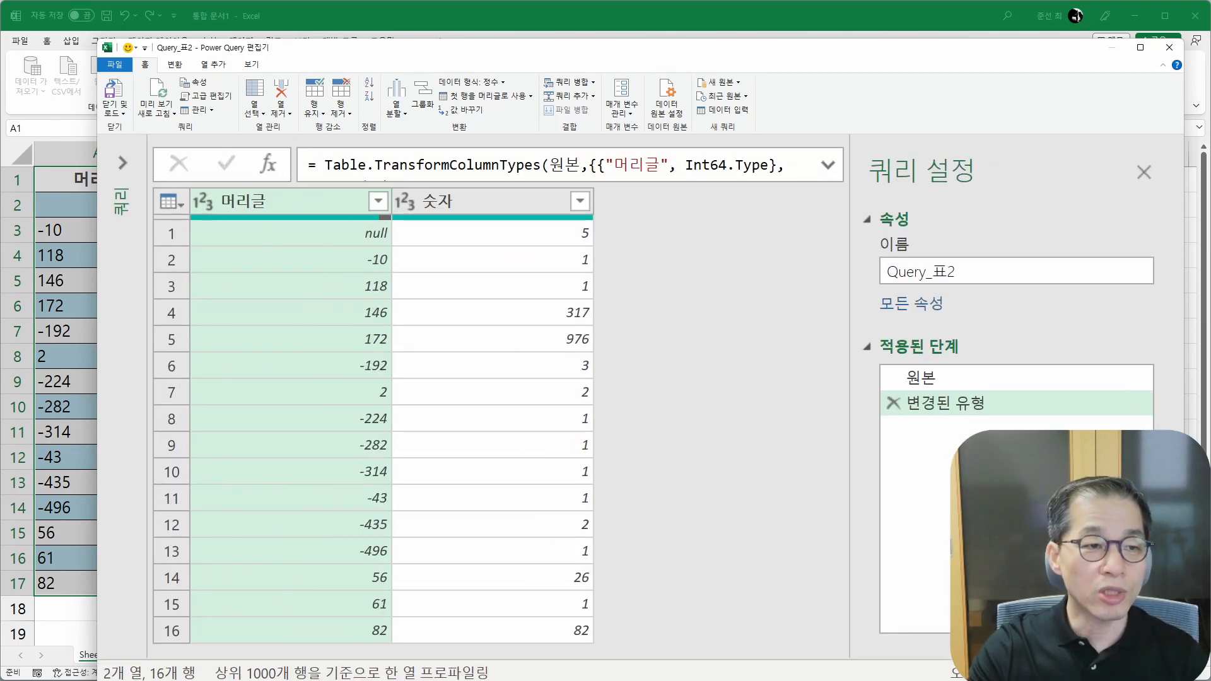
mouse_move(191, 187)
left_mouse_down()
mouse_move(427, 591)
mouse_move(399, 651)
left_mouse_up()
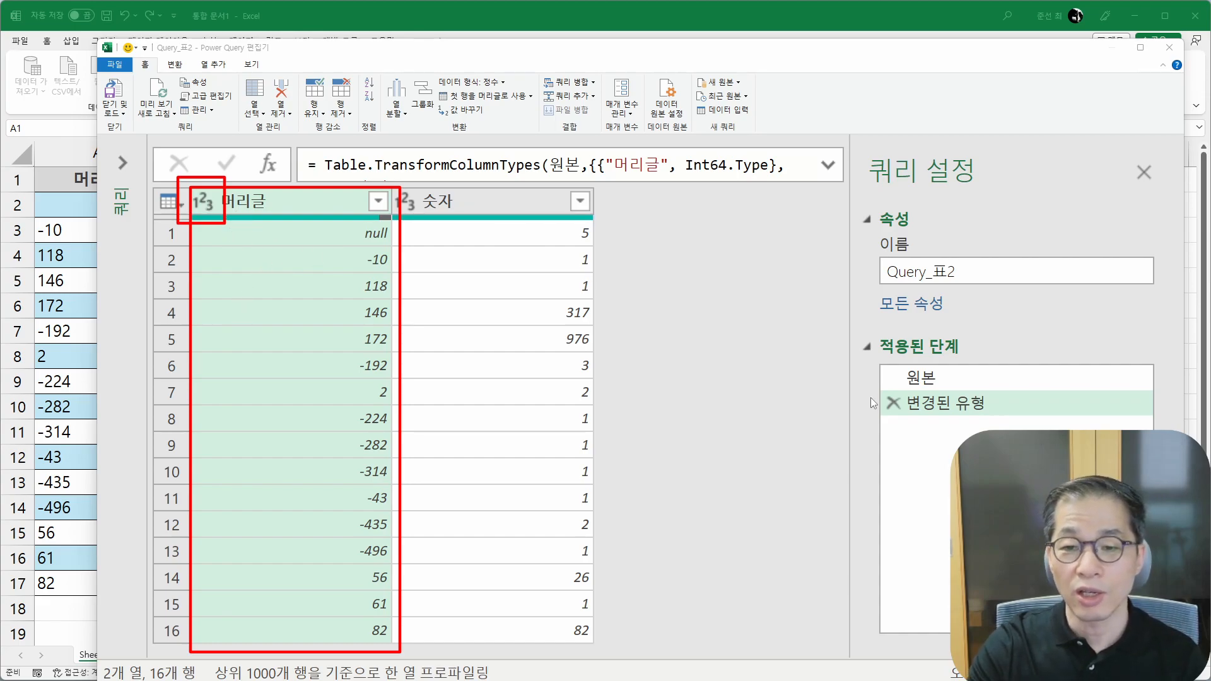
mouse_move(871, 386)
left_mouse_down()
mouse_move(882, 410)
mouse_move(1016, 427)
left_mouse_up()
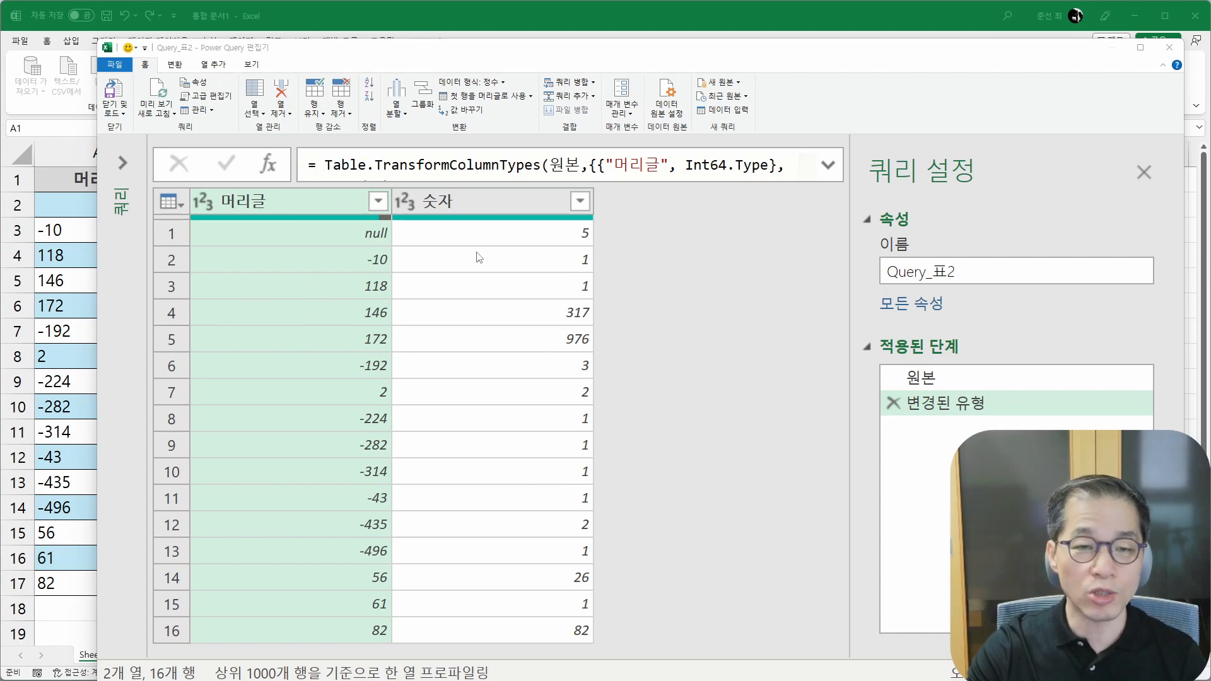
Step: Close the query editor and choose to load the query as a pivot table report (피벗 테이블 보고서)
left_click(113, 66)
left_click(114, 65)
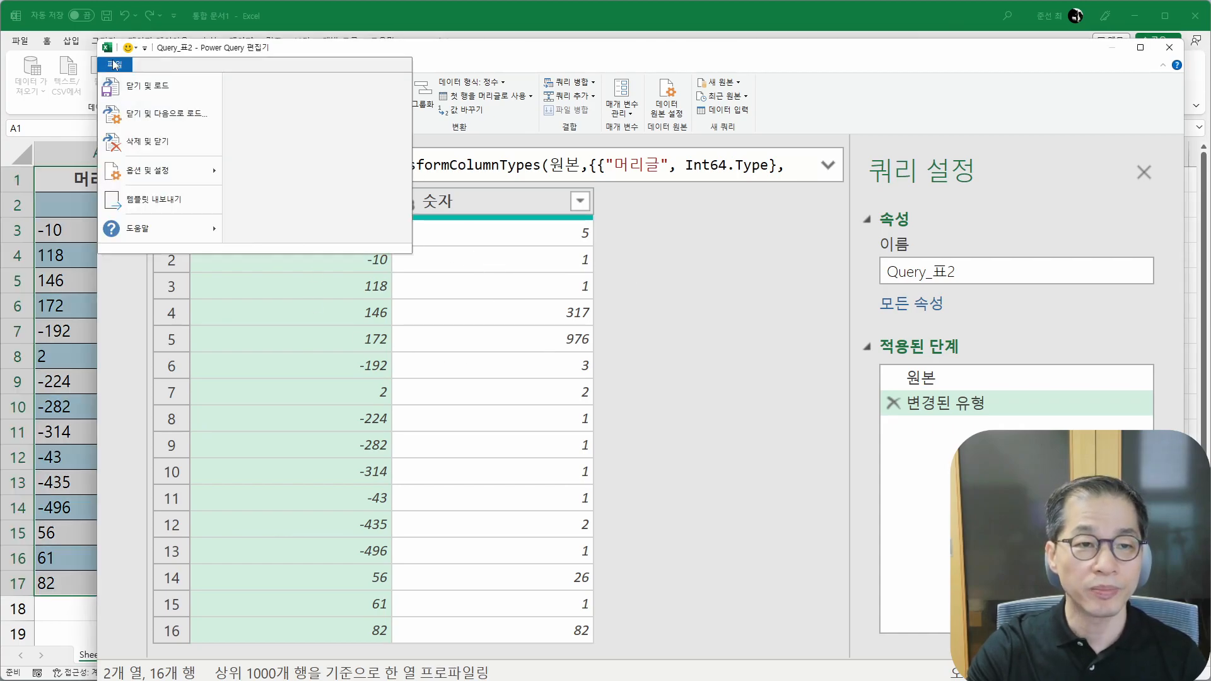
left_click(157, 124)
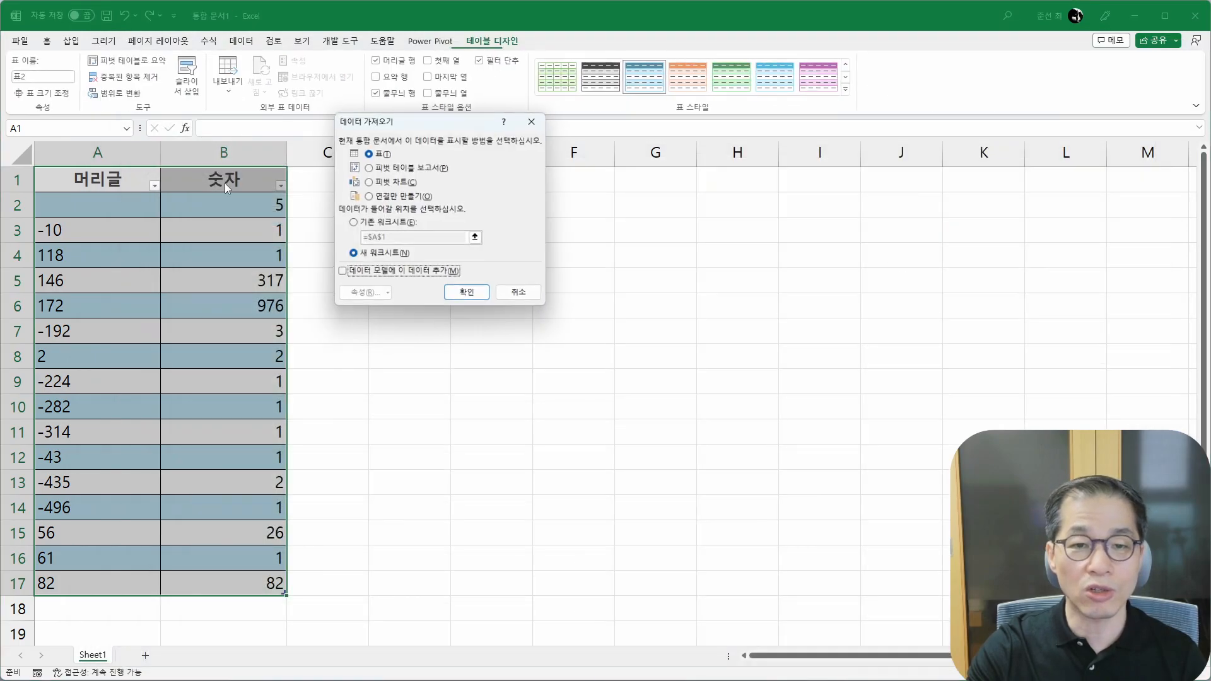
left_click_drag(411, 123, 510, 235)
left_click(478, 280)
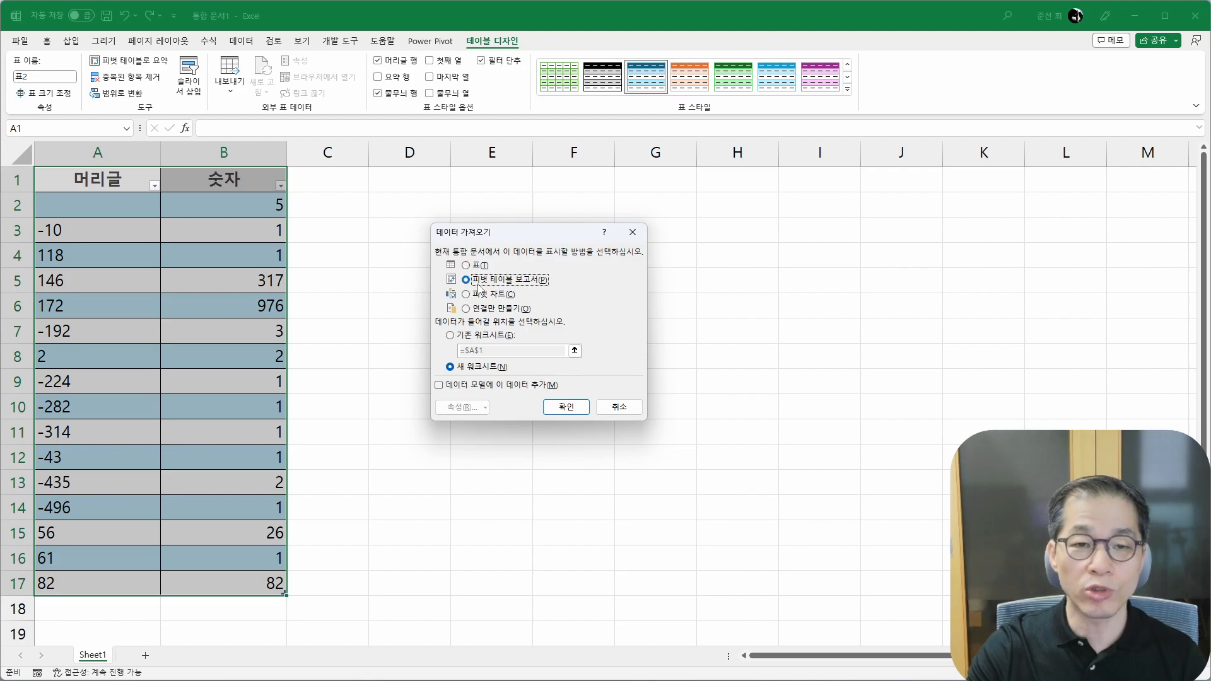
key("ctrl+2")
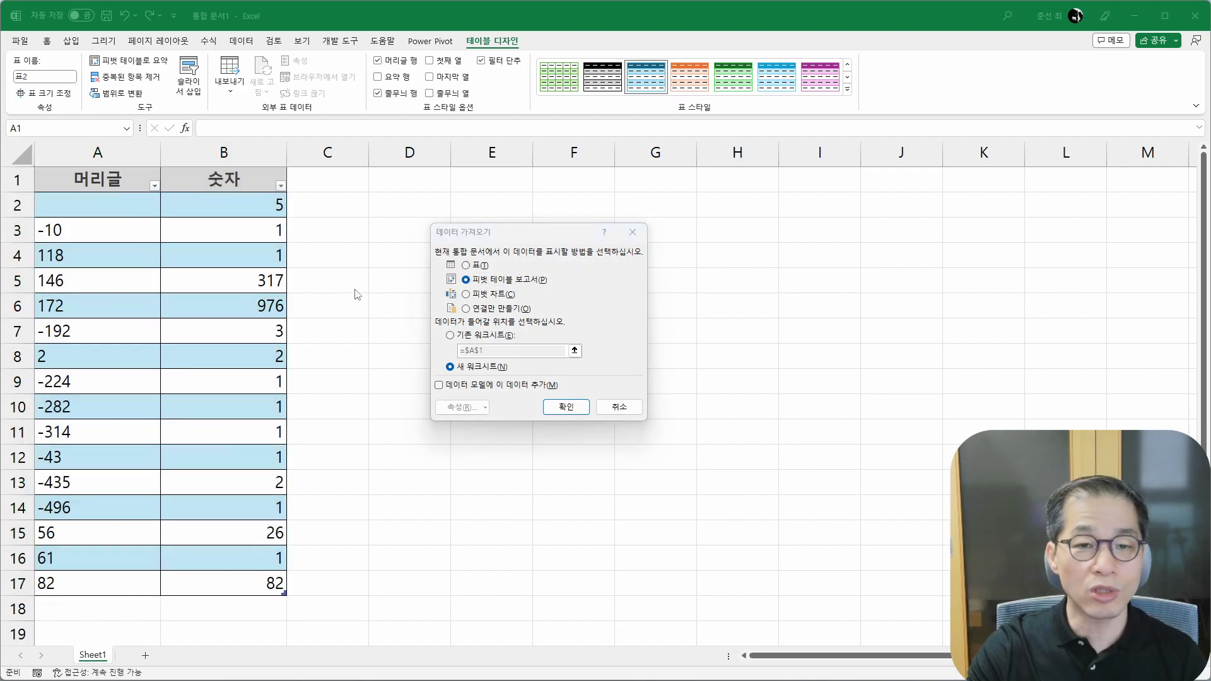
mouse_move(441, 267)
left_mouse_down()
mouse_move(450, 285)
mouse_move(571, 291)
left_mouse_up()
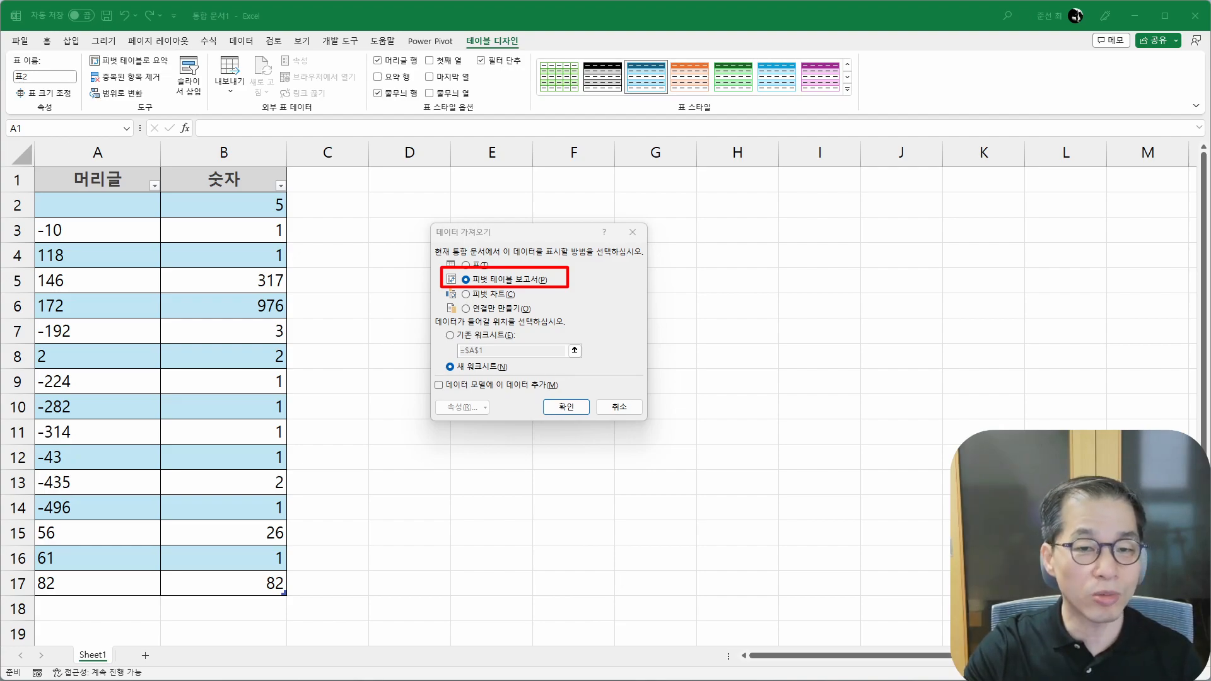
Step: Place the pivot table report on the existing worksheet, starting at cell E1 of Sheet1
left_click(472, 336)
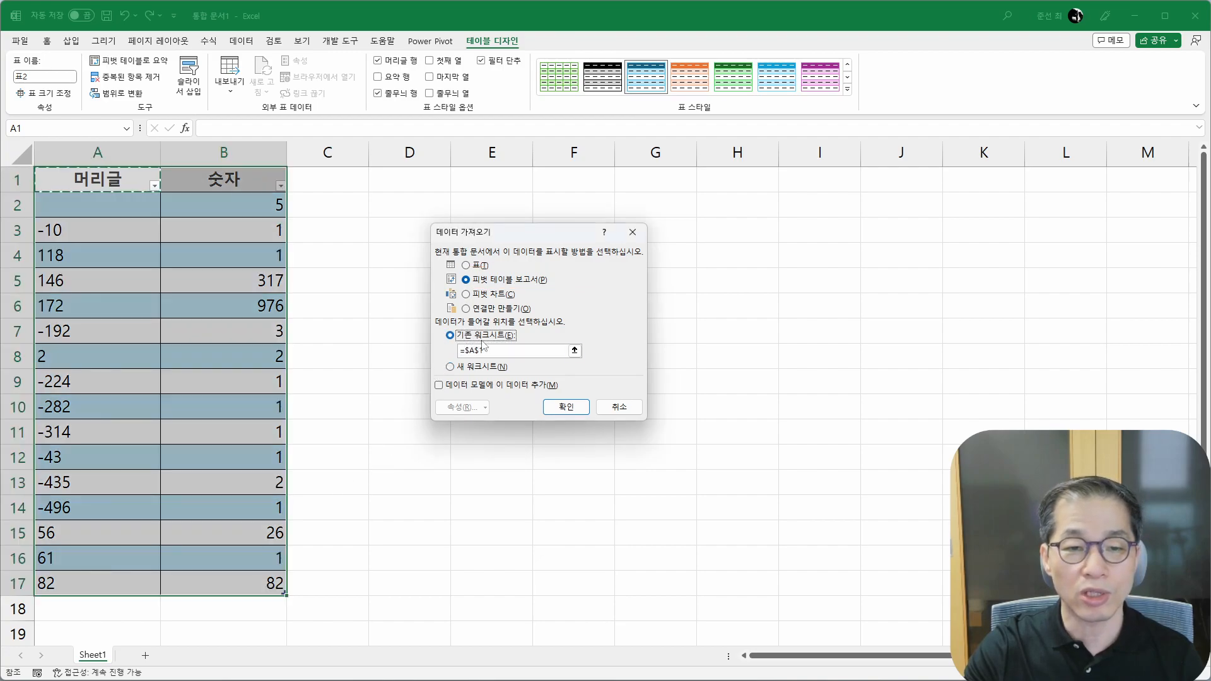
left_click_drag(490, 351, 443, 349)
left_click(500, 176)
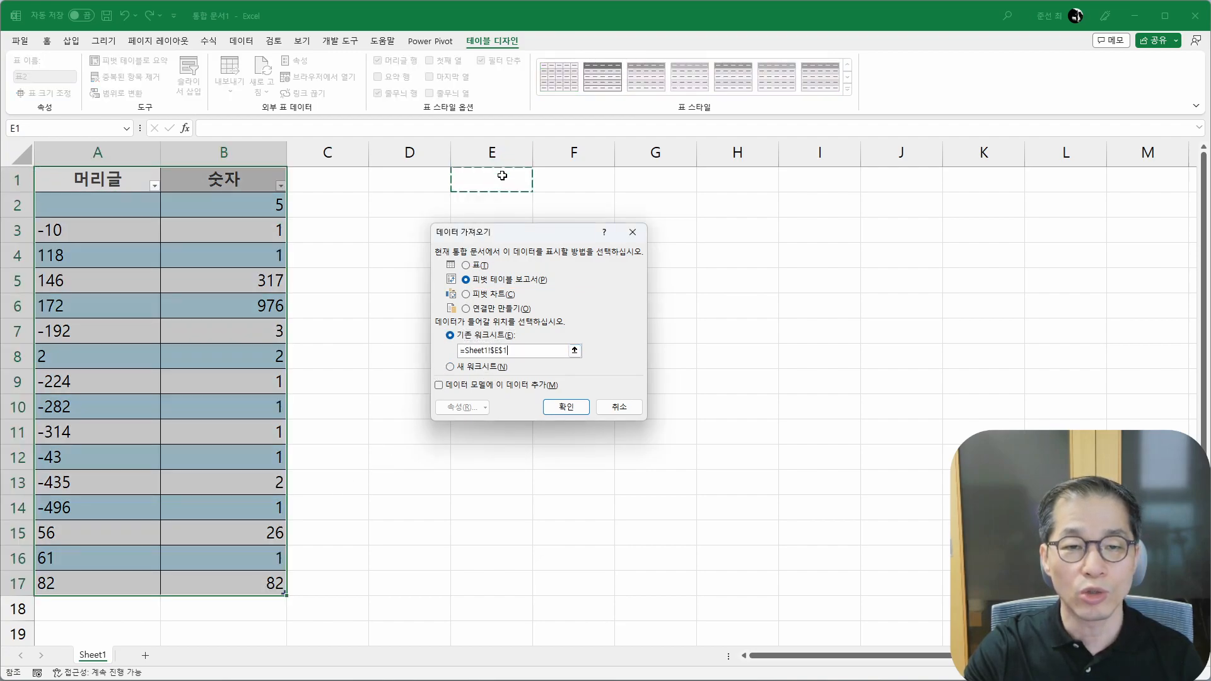
left_click(579, 406)
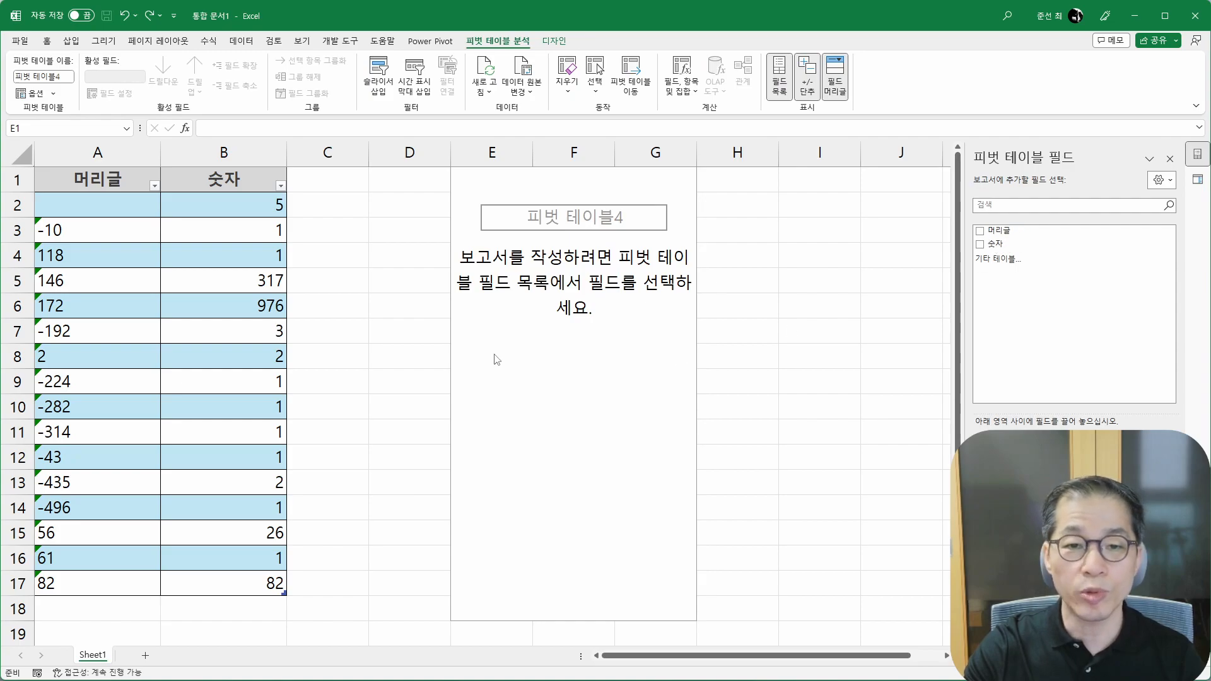
Step: Add the 머리글 field to the new pivot table and move it from the values area to the rows area
left_click(980, 231)
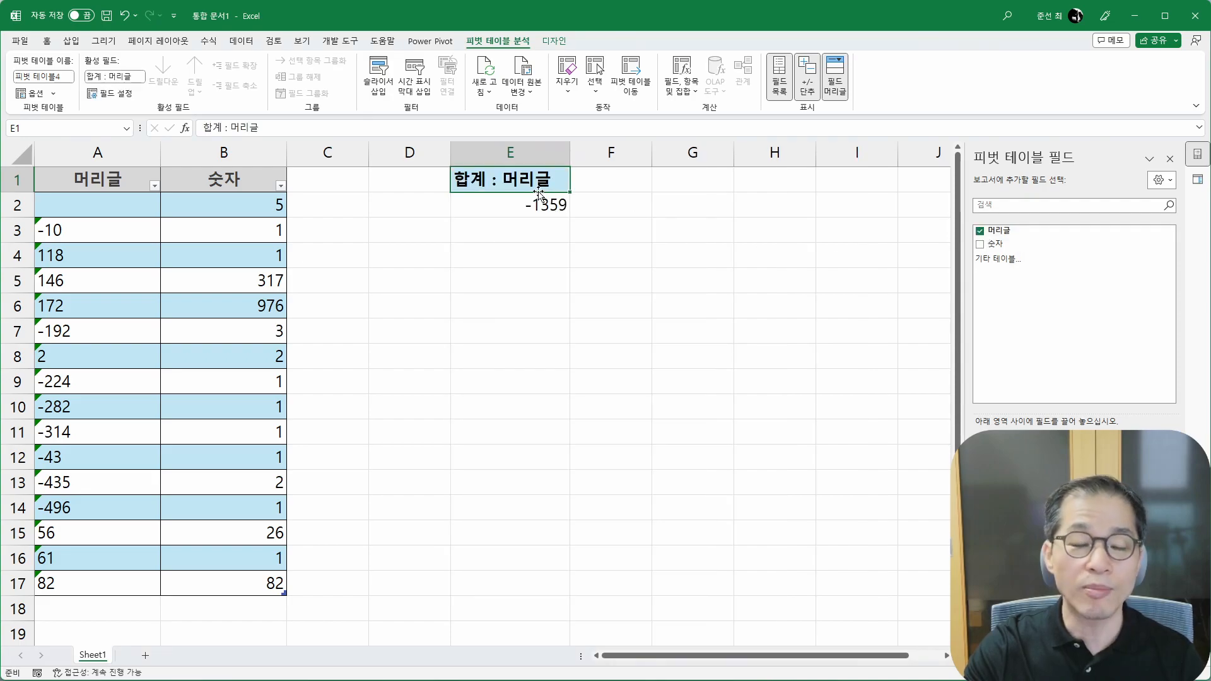
mouse_move(551, 211)
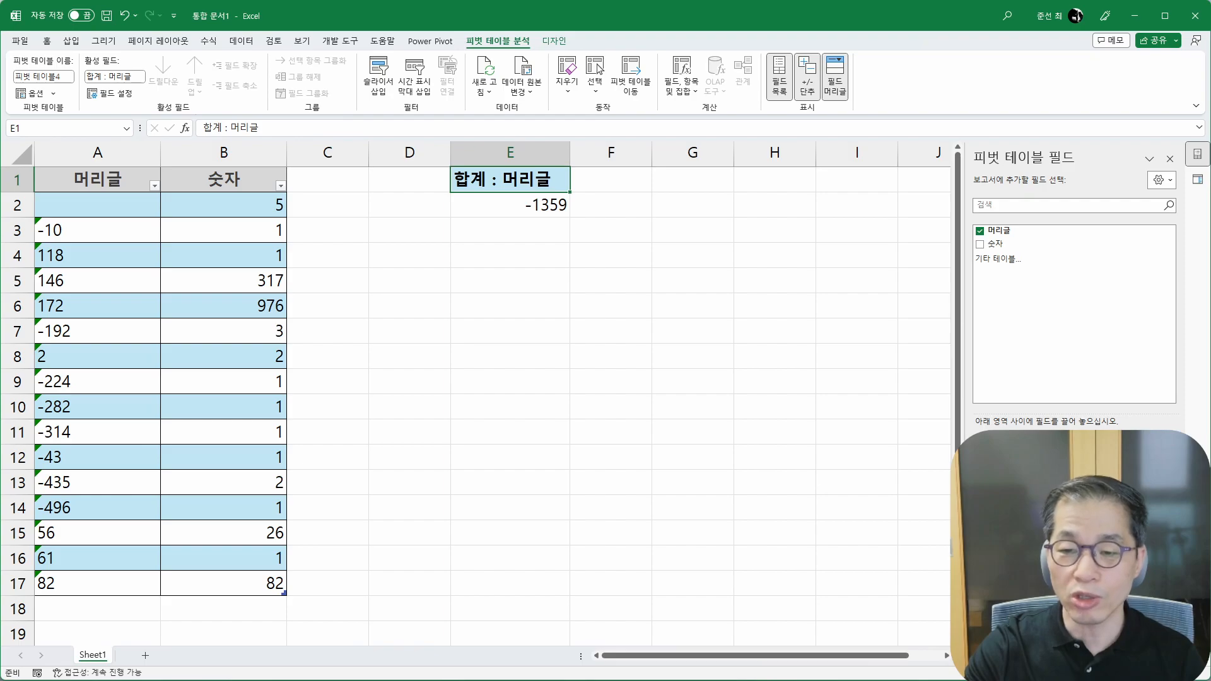
left_click_drag(1116, 559, 1023, 563)
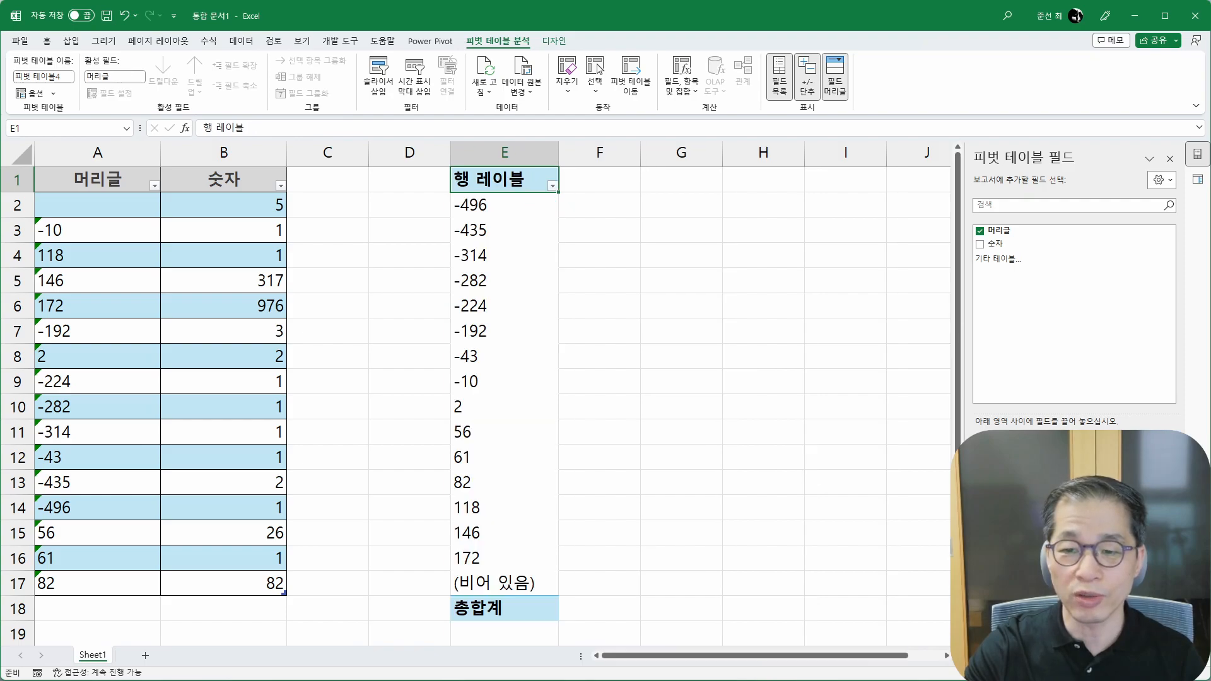
Step: With the field pane temporarily undocked, move the 머리글 field from the rows area to the values area and back to rows
left_click_drag(1077, 155, 211, 120)
left_click_drag(257, 289, 372, 632)
left_click_drag(187, 519, 309, 530)
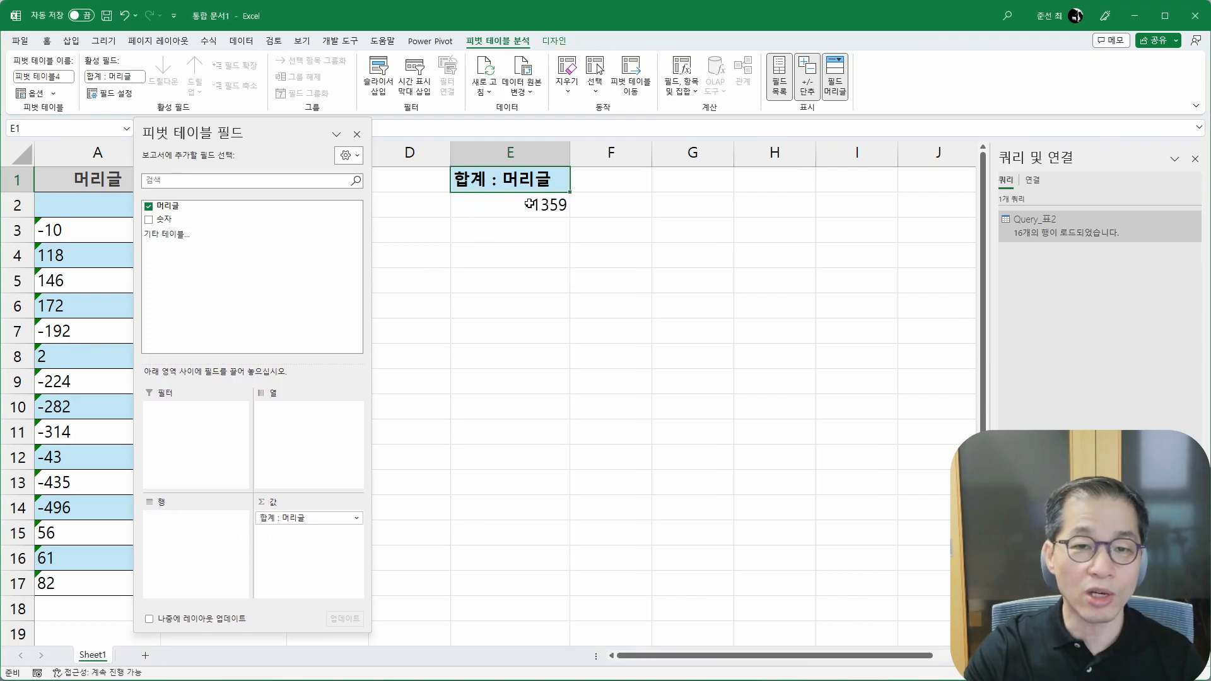
left_click_drag(300, 518, 202, 527)
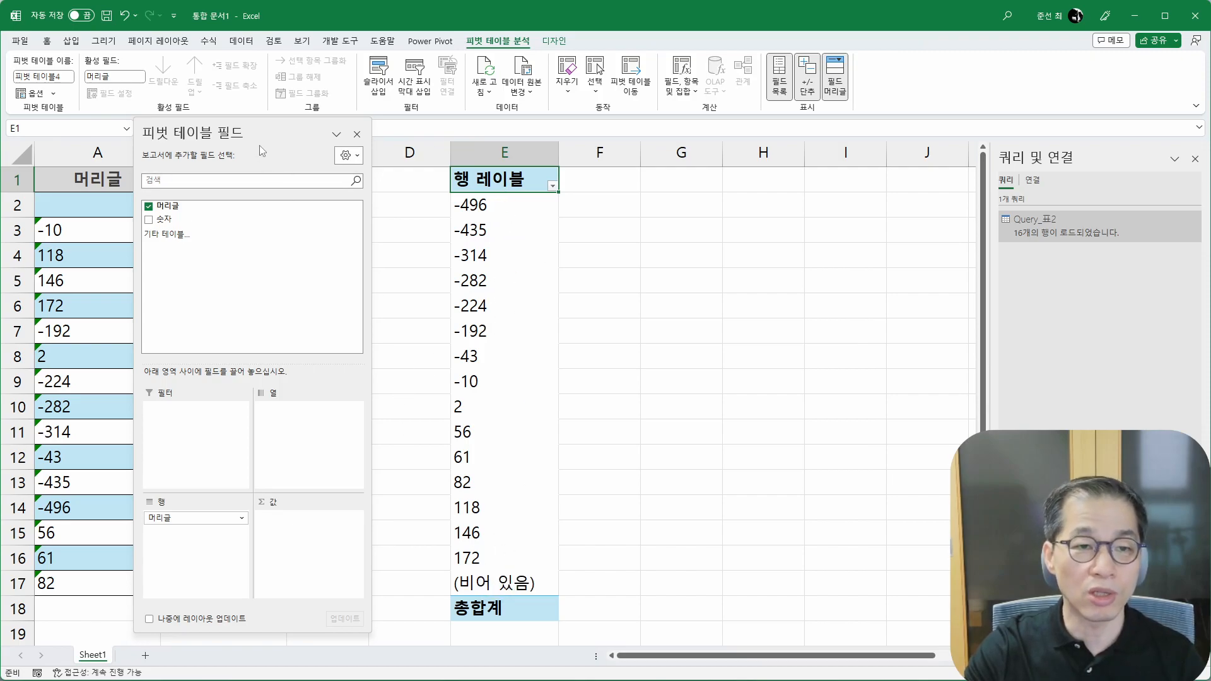
left_click_drag(253, 126, 1032, 159)
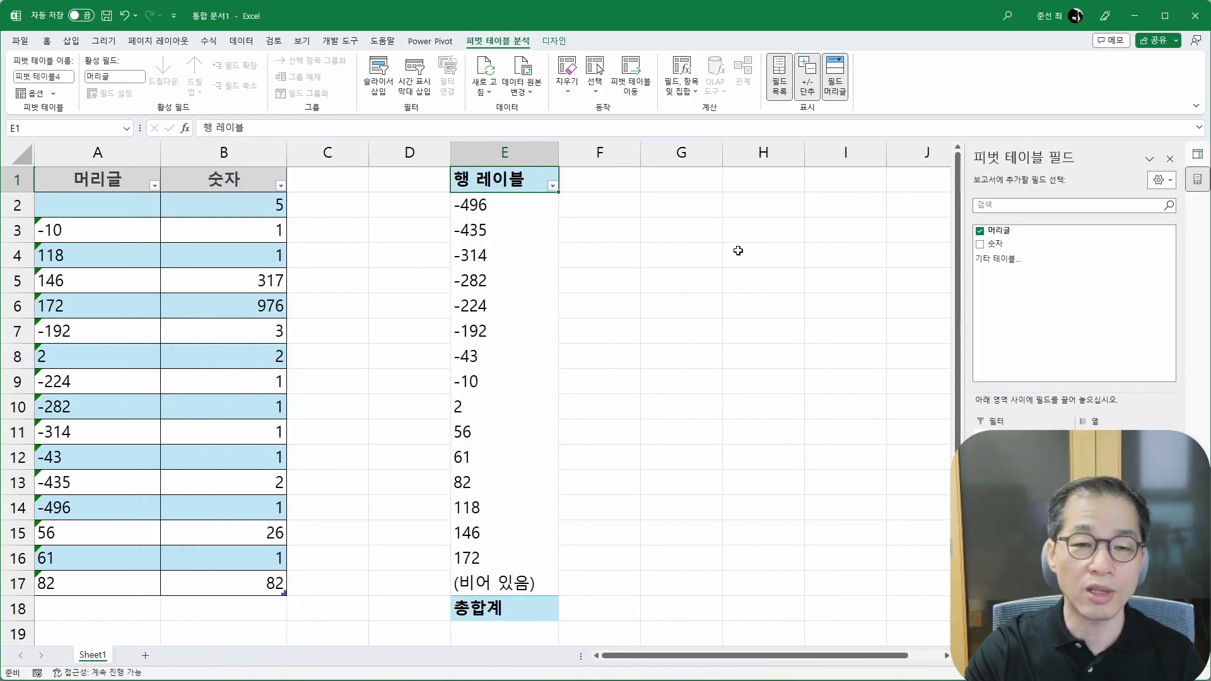